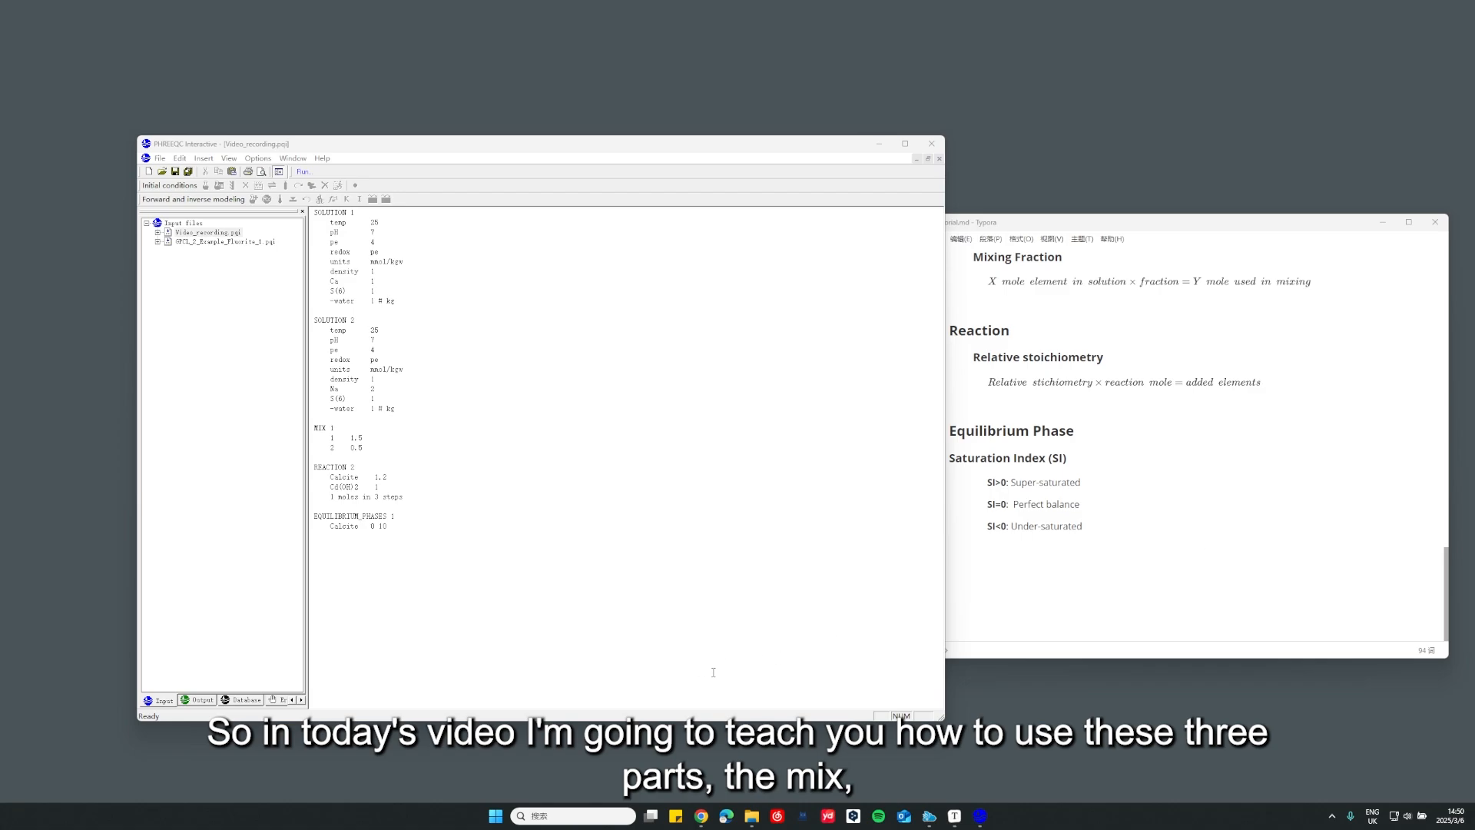
Expand Simulation 1 of Video_recording.pqi in the input tree and open the MIX 1 definition
{"action": "left_click_drag", "start_coordinate": [314, 525], "coordinate": [308, 427]}
{"action": "left_click", "coordinate": [432, 485]}
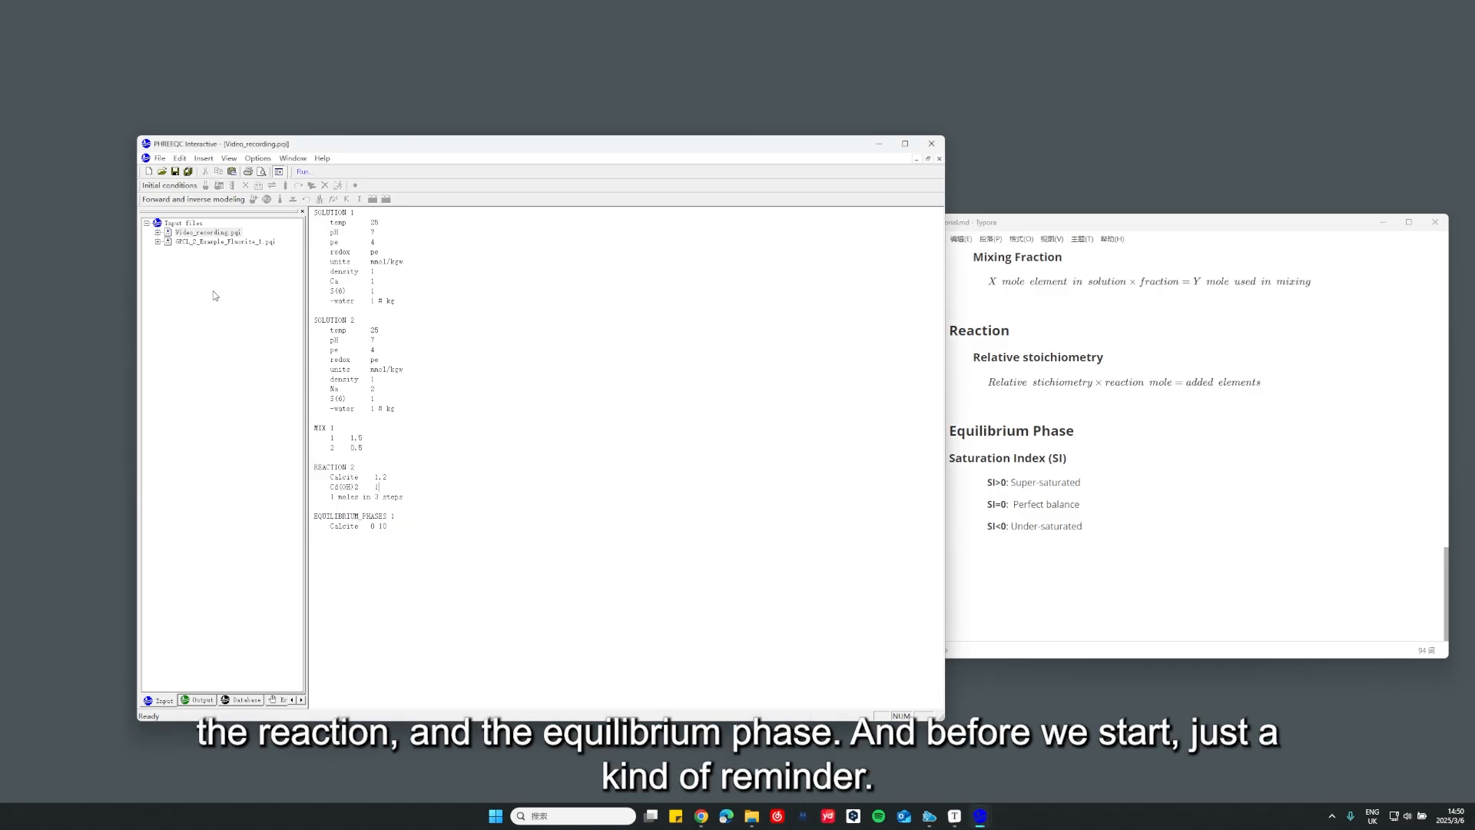
{"action": "left_click", "coordinate": [159, 232]}
{"action": "left_click", "coordinate": [168, 241]}
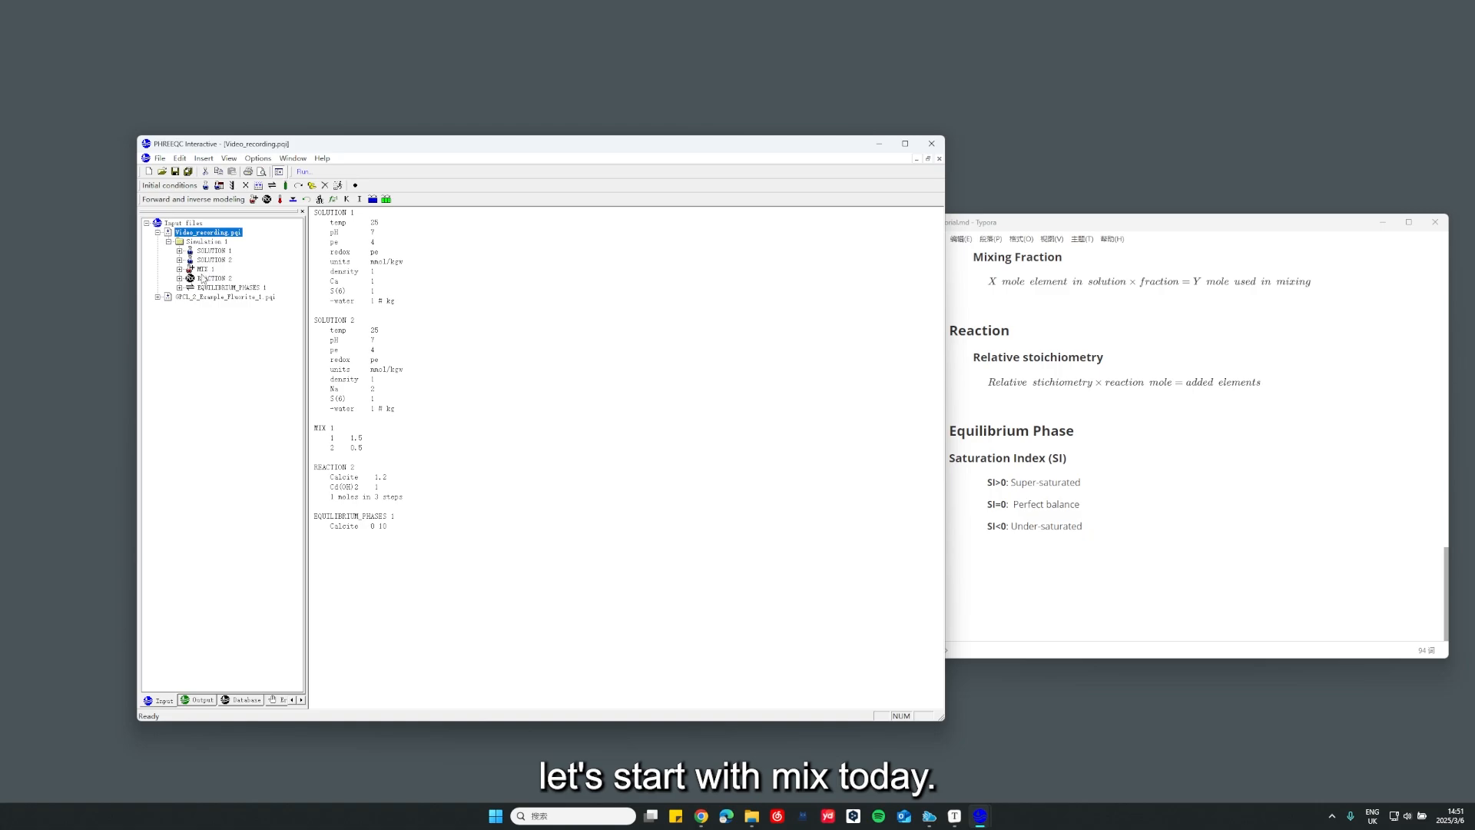
{"action": "double_click", "coordinate": [202, 269]}
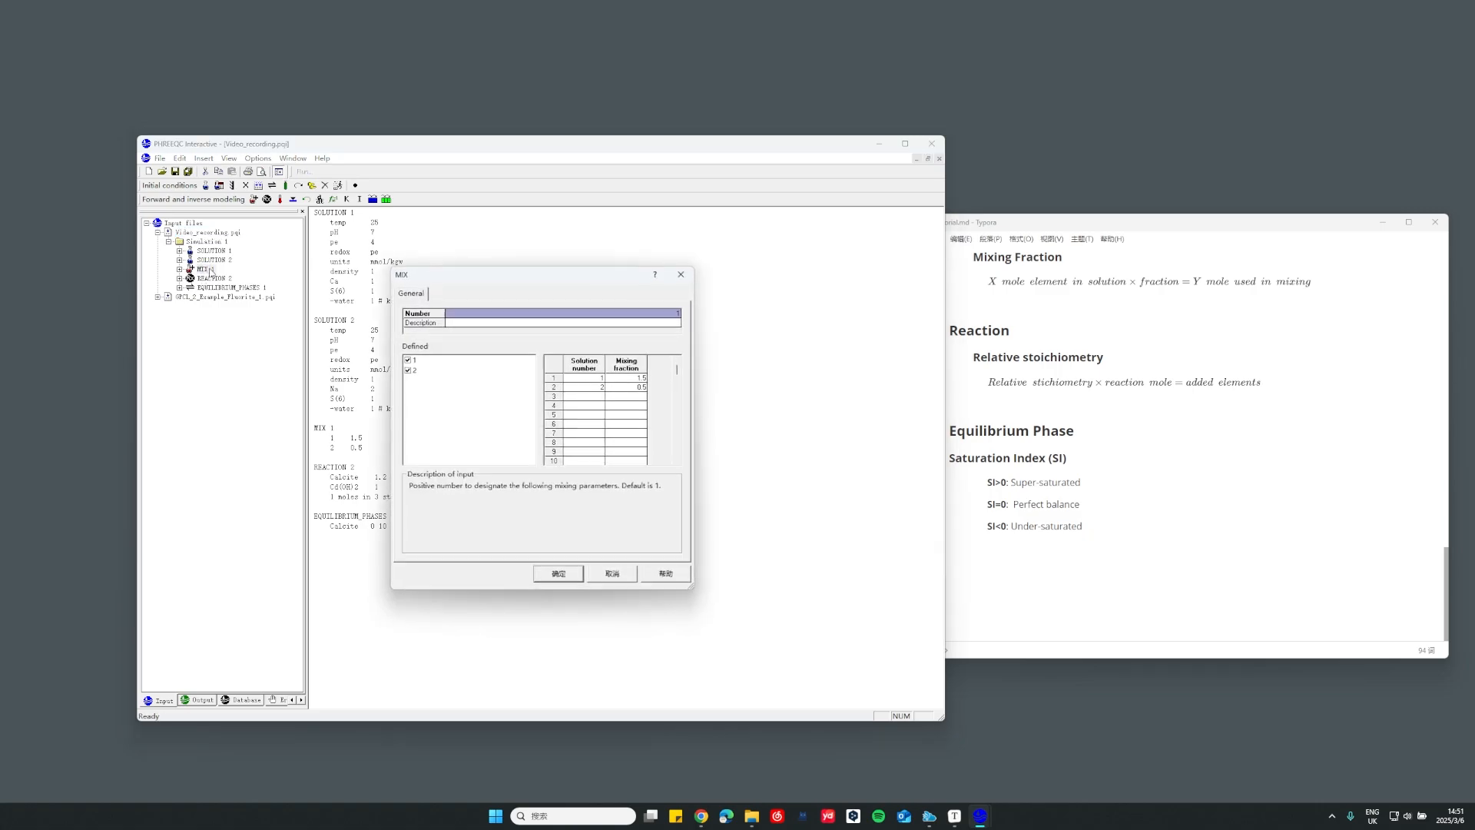
{"action": "left_click_drag", "start_coordinate": [532, 279], "coordinate": [676, 275]}
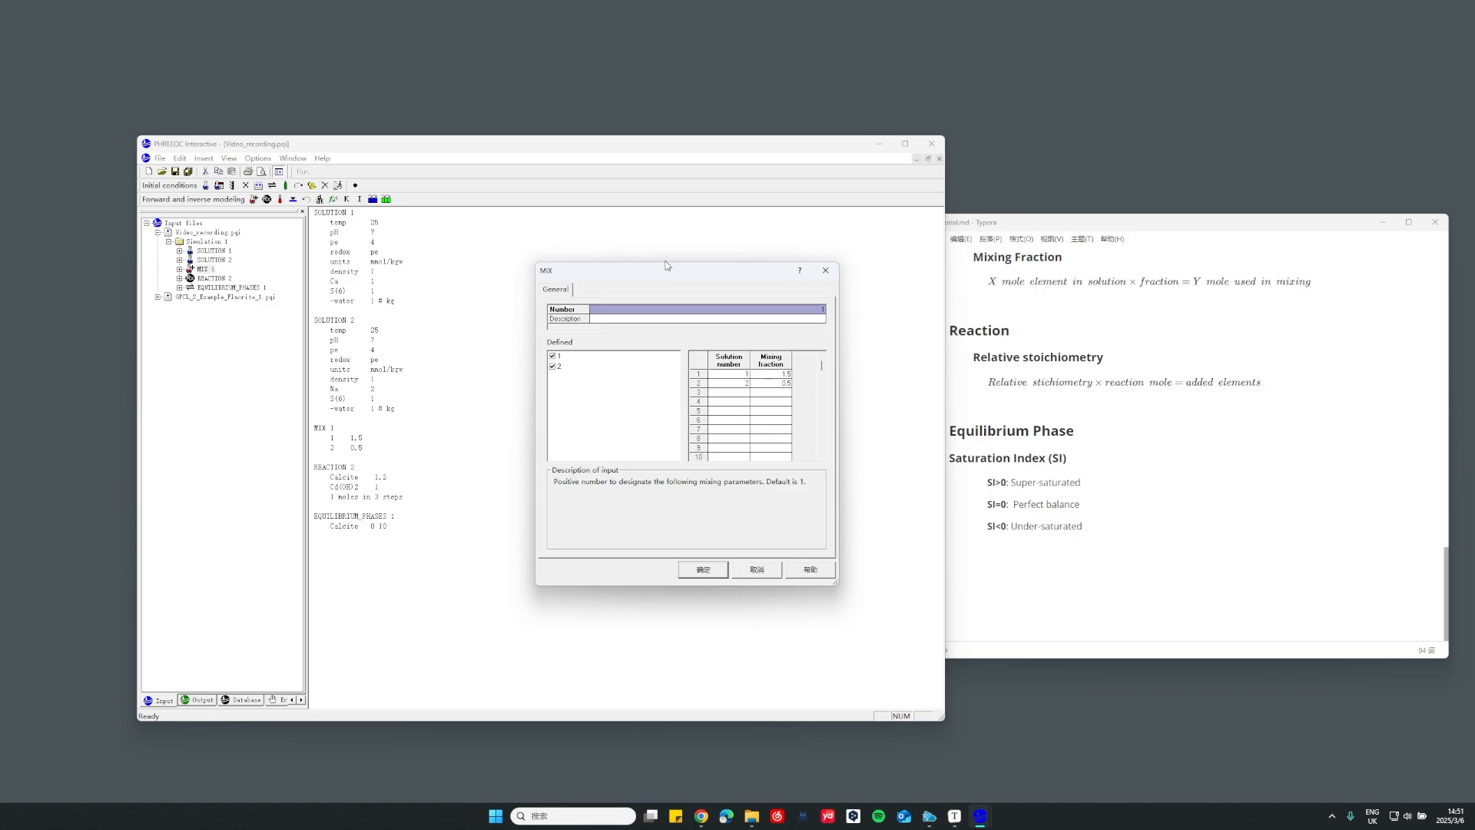
{"action": "left_click_drag", "start_coordinate": [682, 273], "coordinate": [707, 269]}
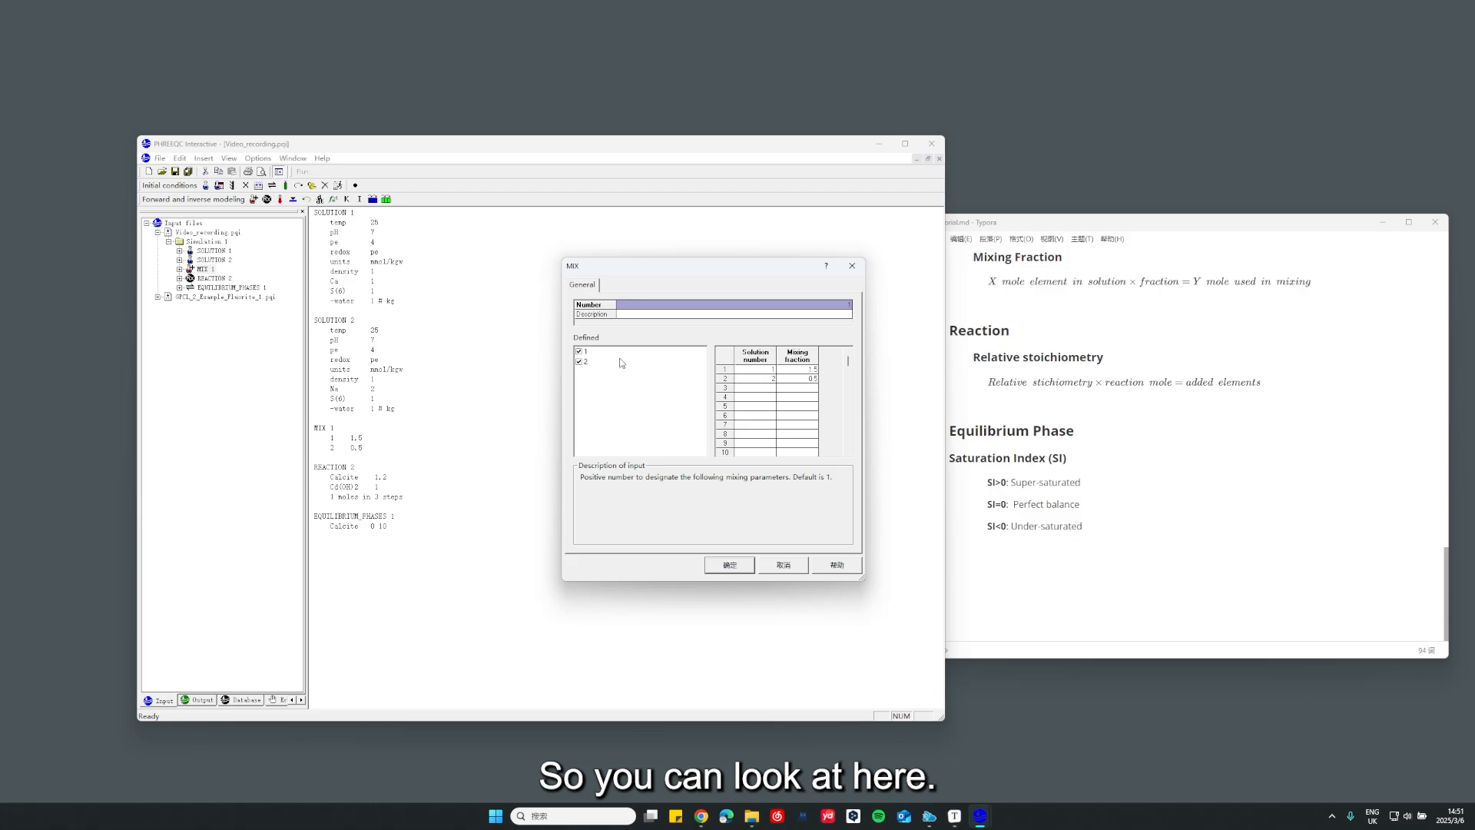
Clear solutions 1 and 2 from the mix, and include both solutions again
{"action": "left_click", "coordinate": [597, 352]}
{"action": "left_click", "coordinate": [587, 361]}
{"action": "left_click", "coordinate": [579, 361]}
{"action": "left_click", "coordinate": [579, 351]}
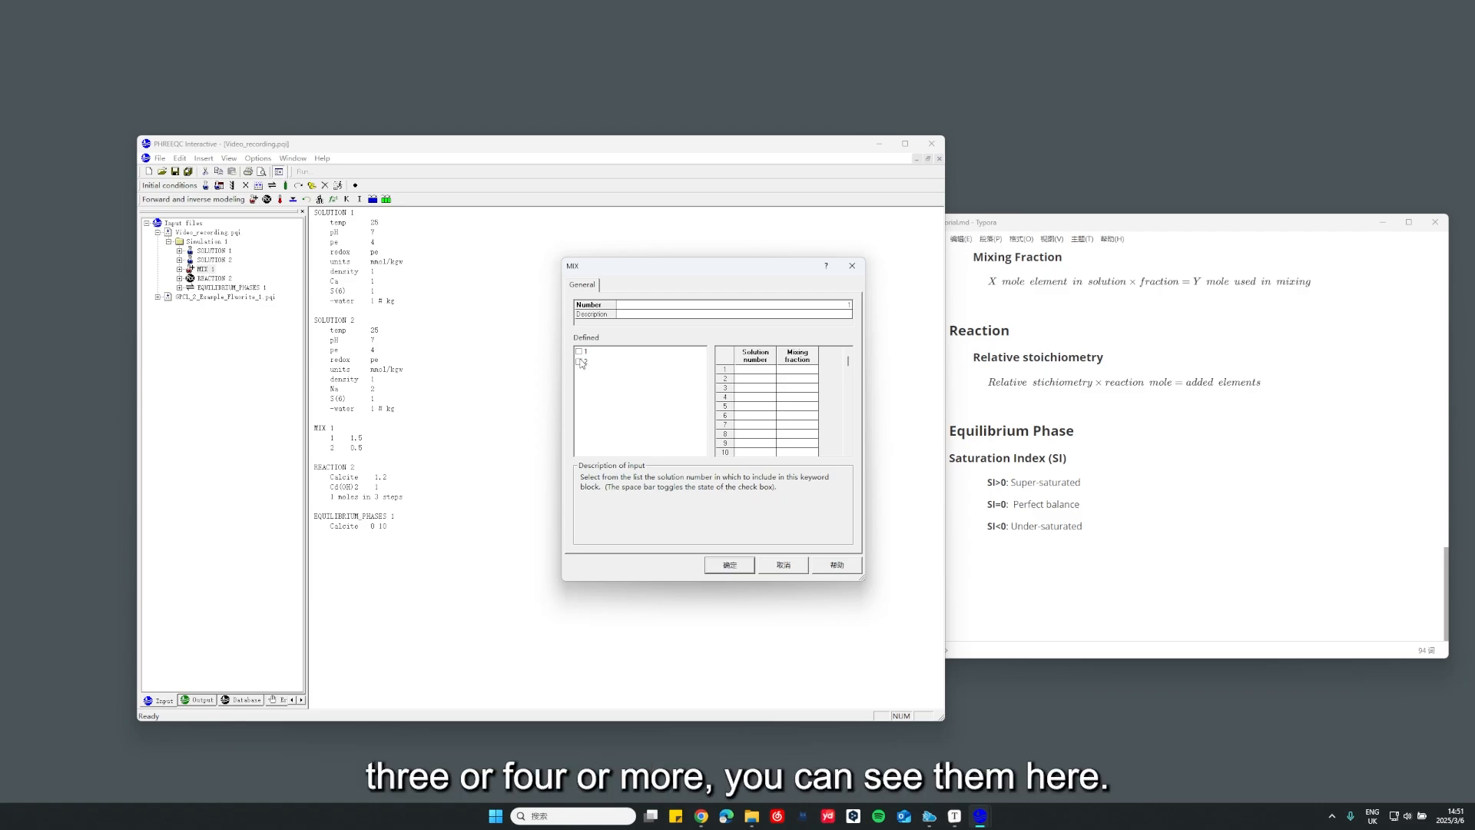
{"action": "left_click", "coordinate": [579, 361]}
{"action": "left_click", "coordinate": [579, 351]}
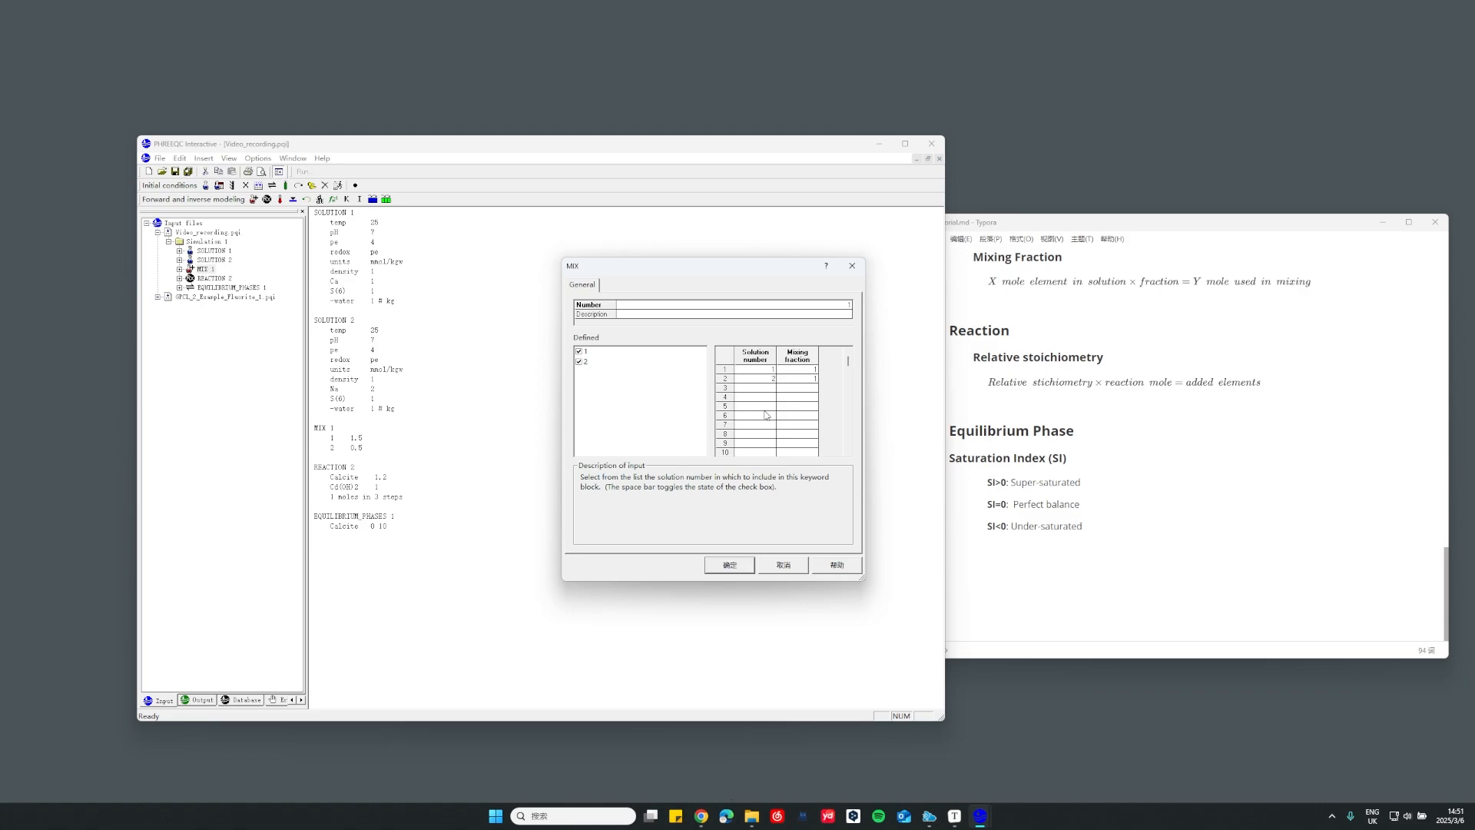
Examine the mixing fraction entries and their description, and consult the Mixing Fraction formula in the Typora notes
{"action": "left_click", "coordinate": [805, 379]}
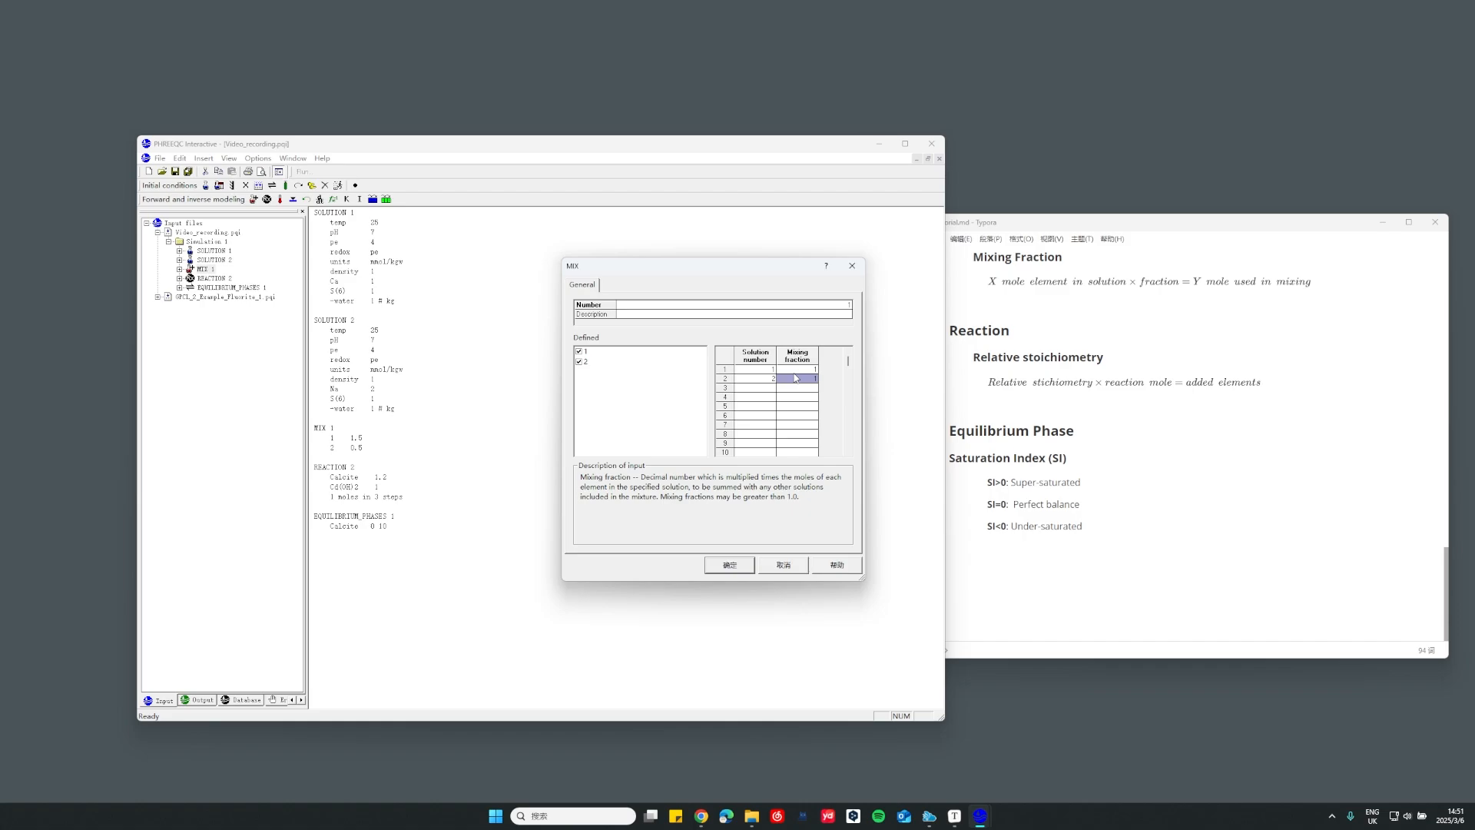
{"action": "left_click", "coordinate": [794, 389]}
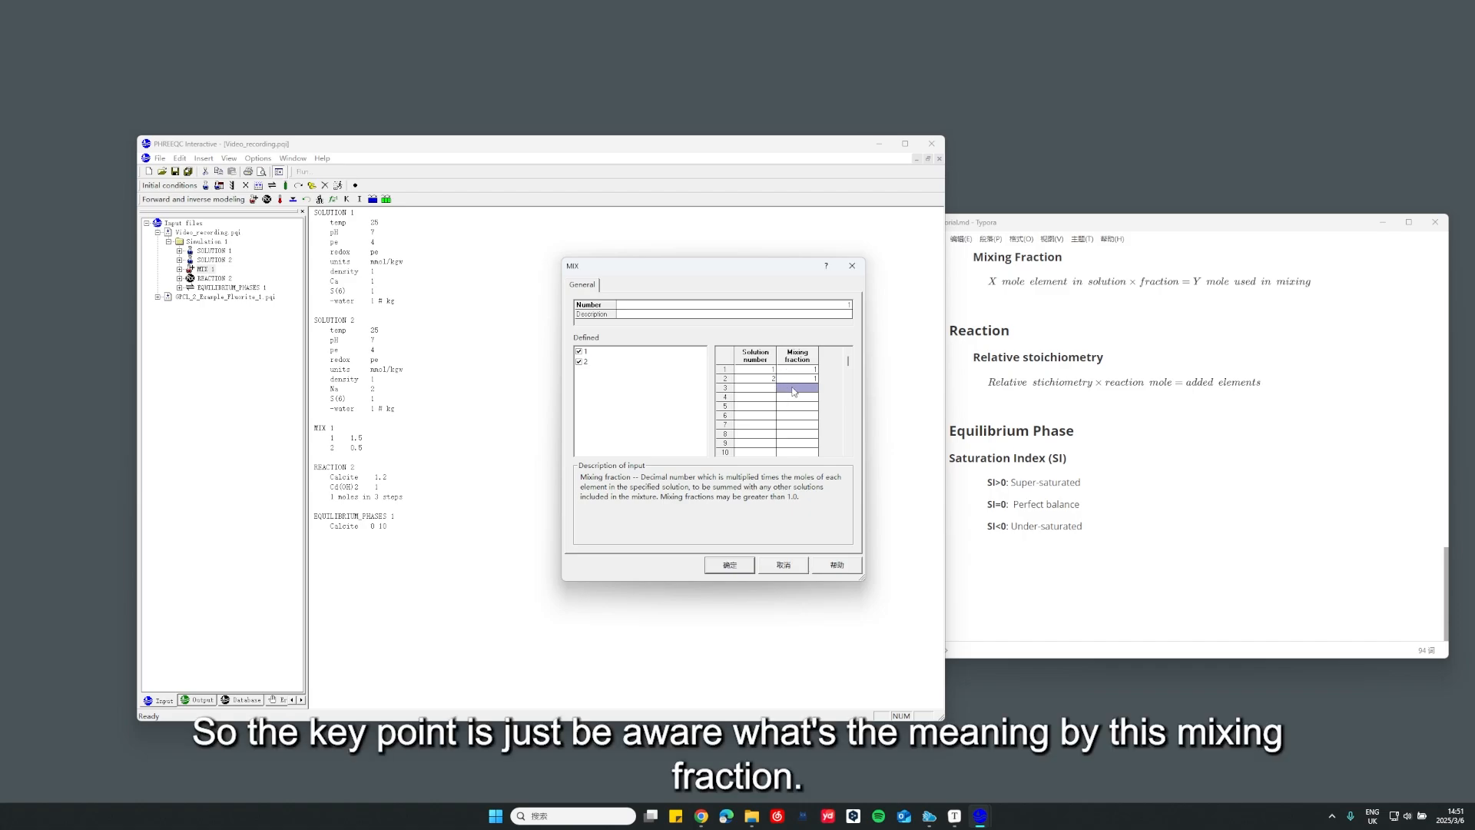
{"action": "left_click", "coordinate": [799, 371]}
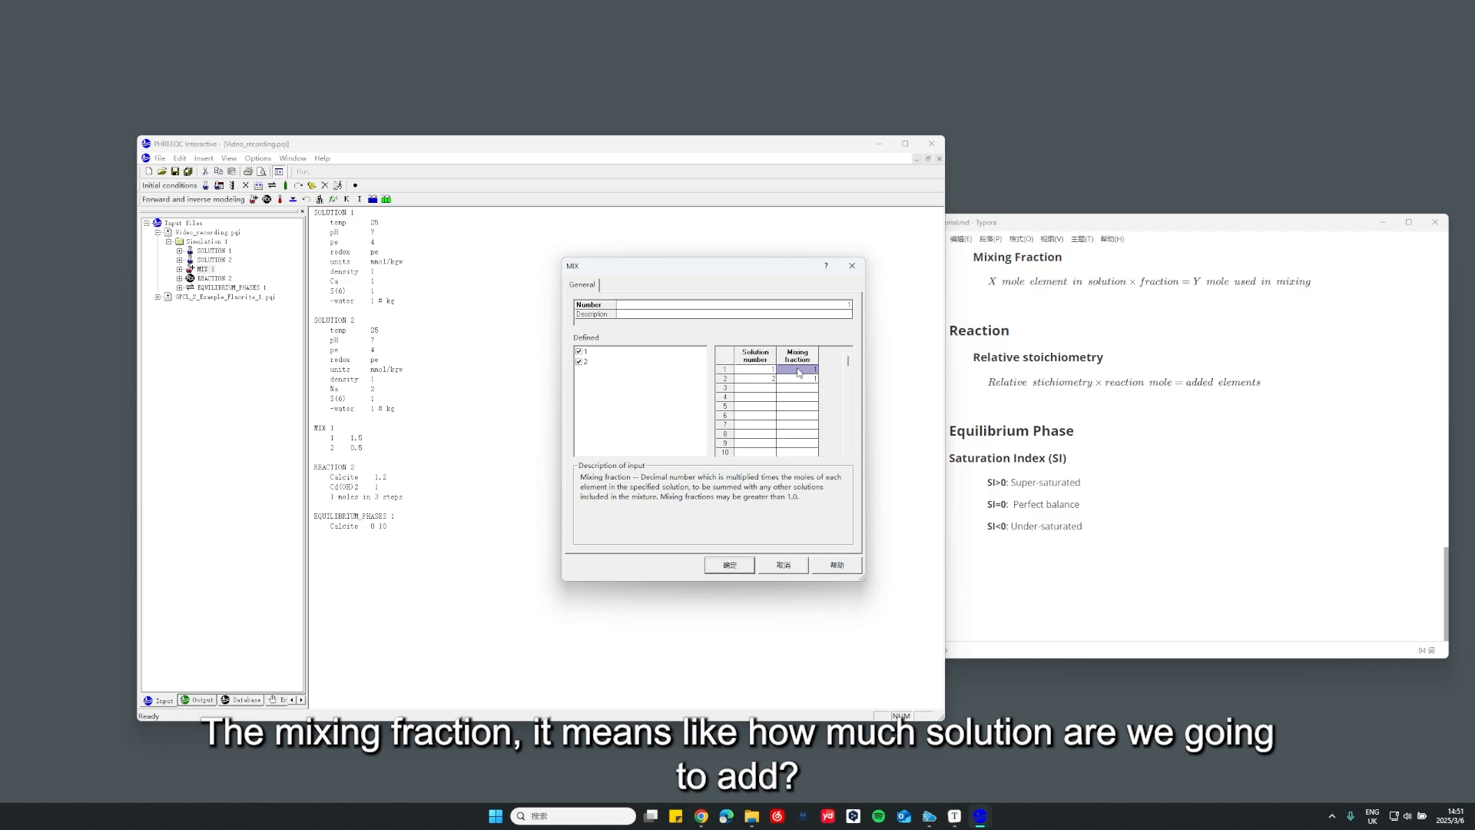
{"action": "scroll", "coordinate": [1019, 366], "scroll_direction": "up", "scroll_amount": 1}
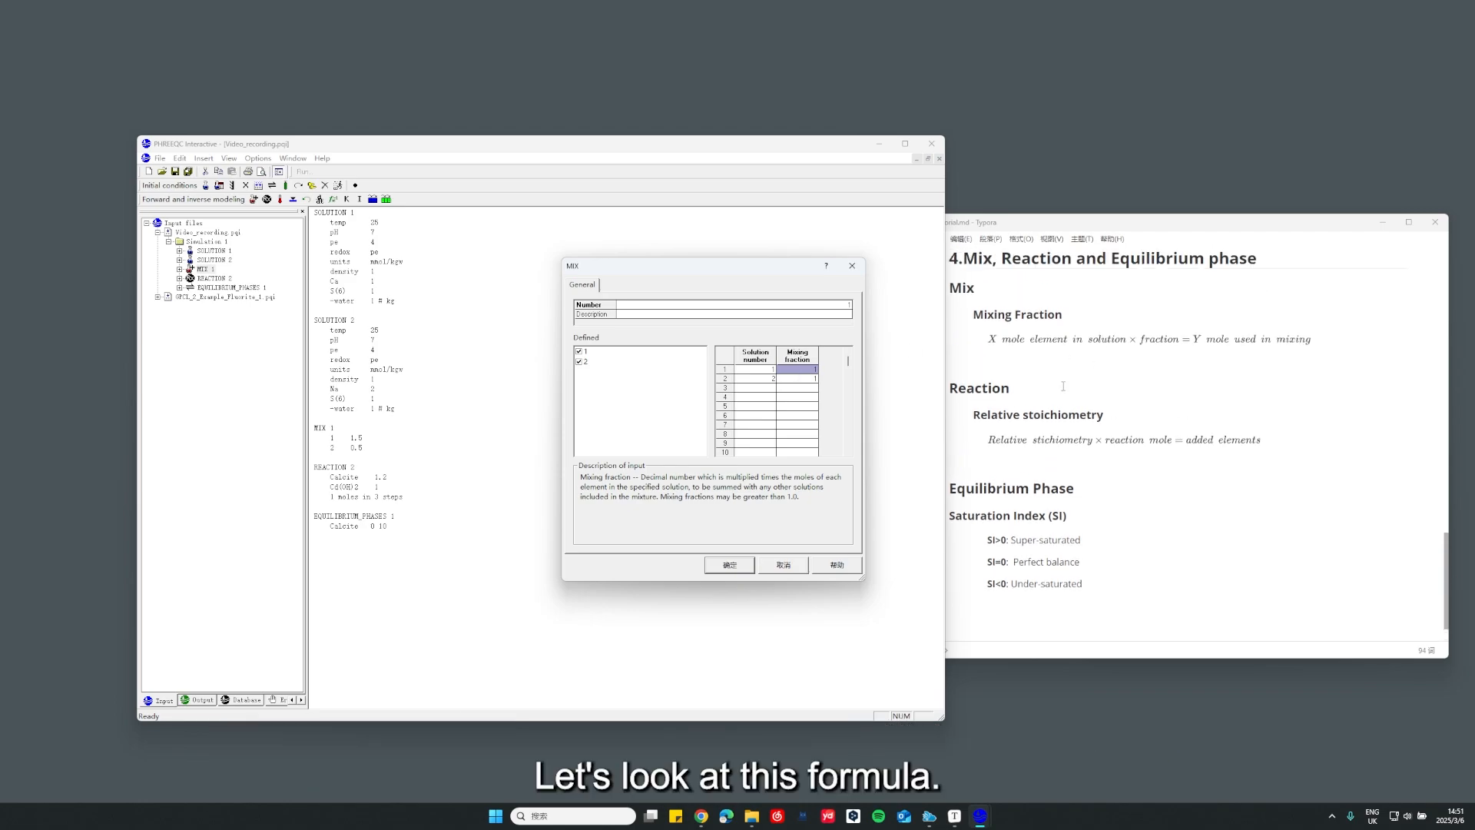
{"action": "left_click", "coordinate": [1020, 366]}
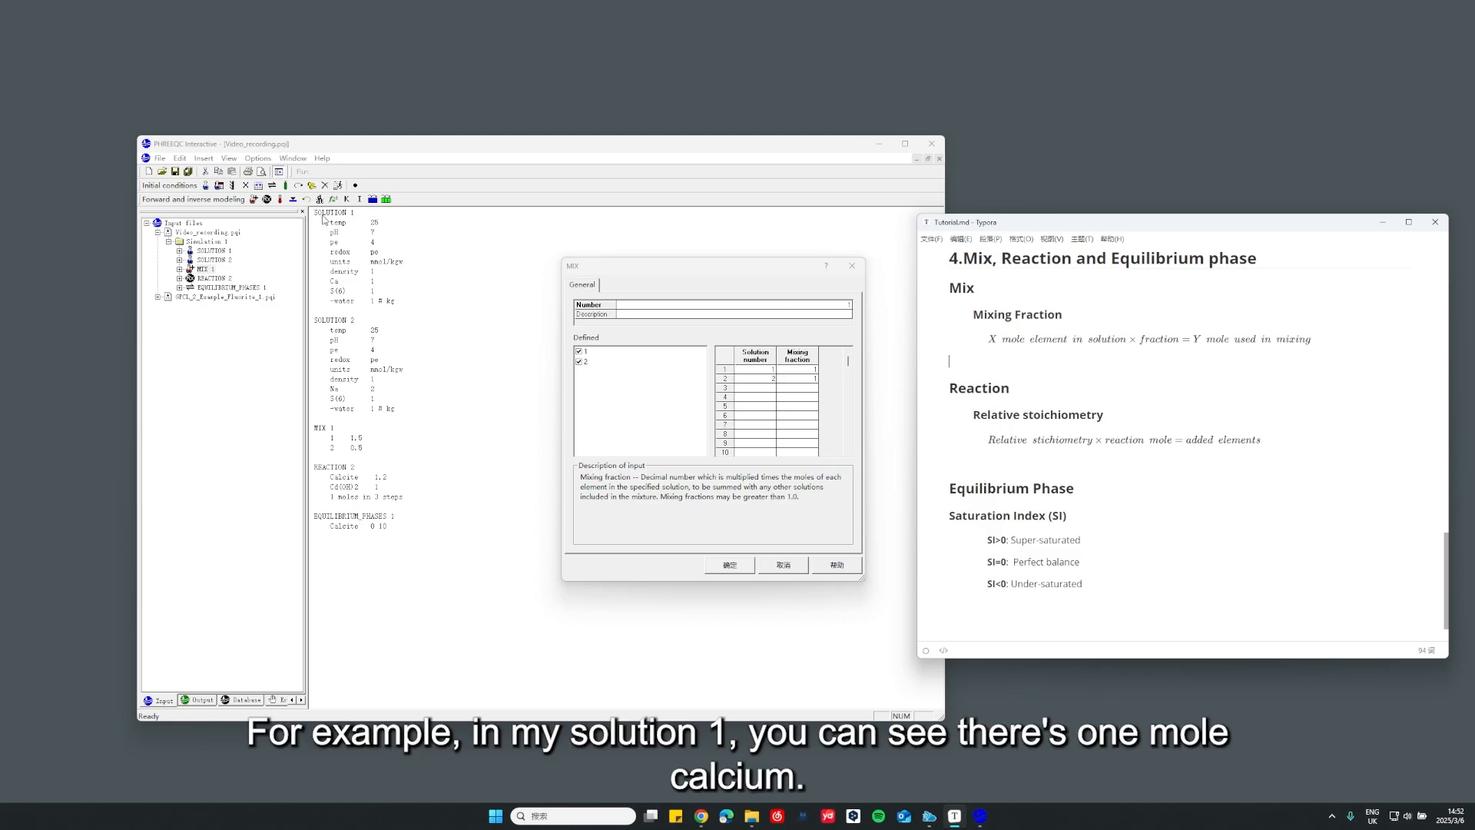
Back in PHREEQC Interactive, set the mixing fractions to 2 for solution 1 and 0.5 for solution 2, and accept the MIX definition
{"action": "left_click", "coordinate": [378, 289]}
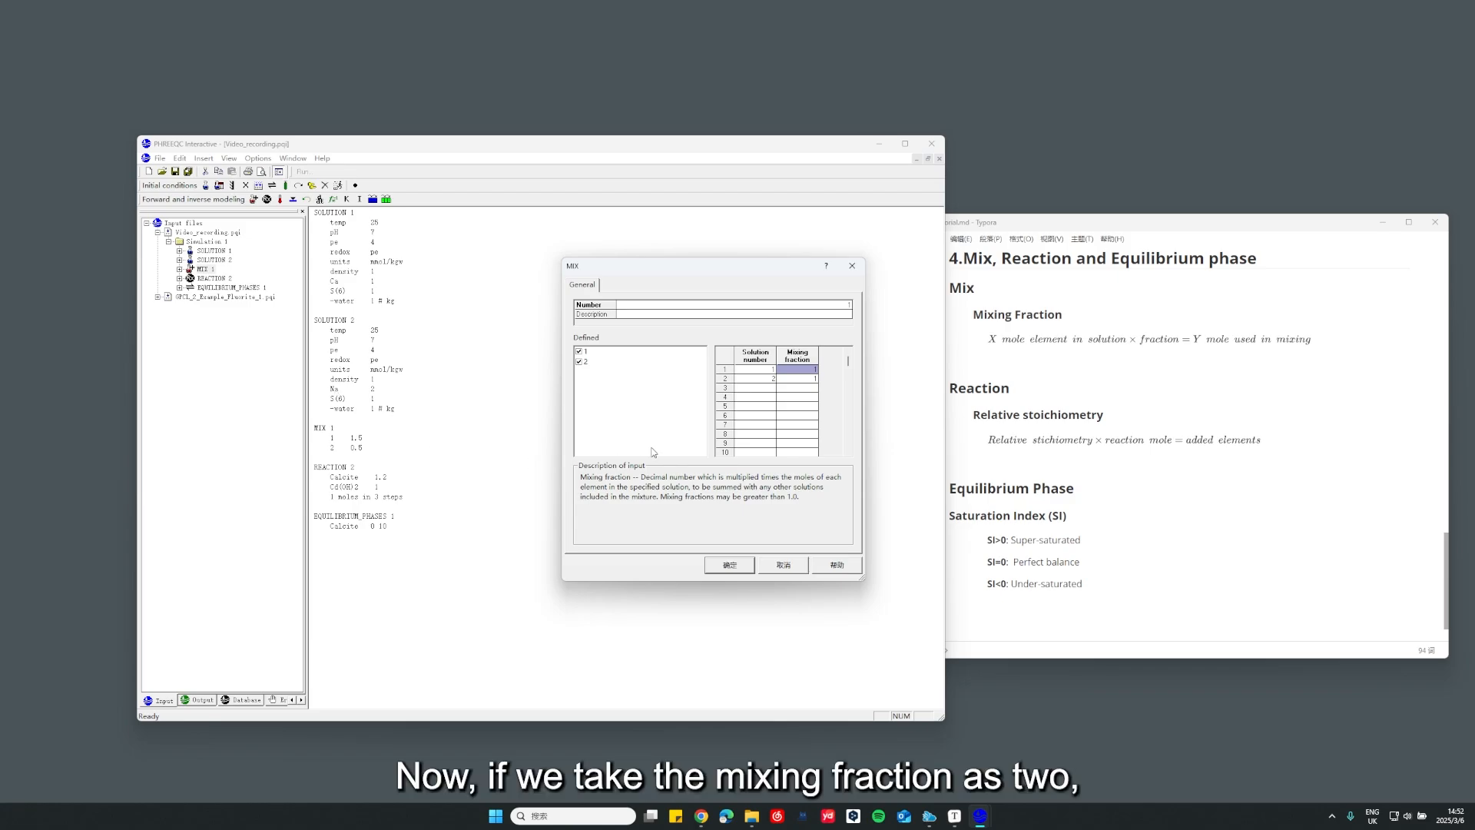
{"action": "type", "text": "2"}
{"action": "left_click", "coordinate": [816, 382]}
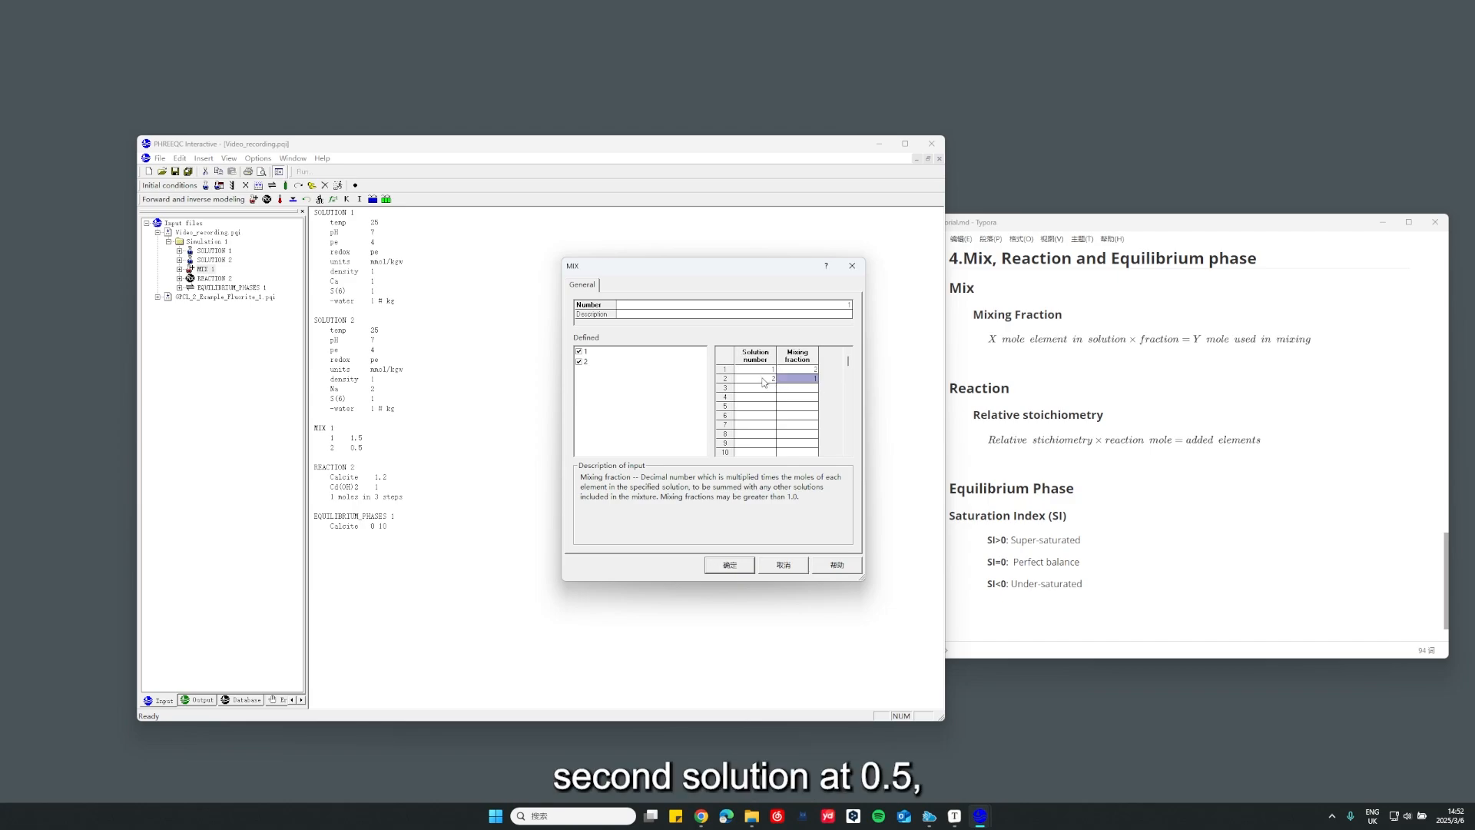
{"action": "type", "text": "0.5"}
{"action": "left_click", "coordinate": [813, 397]}
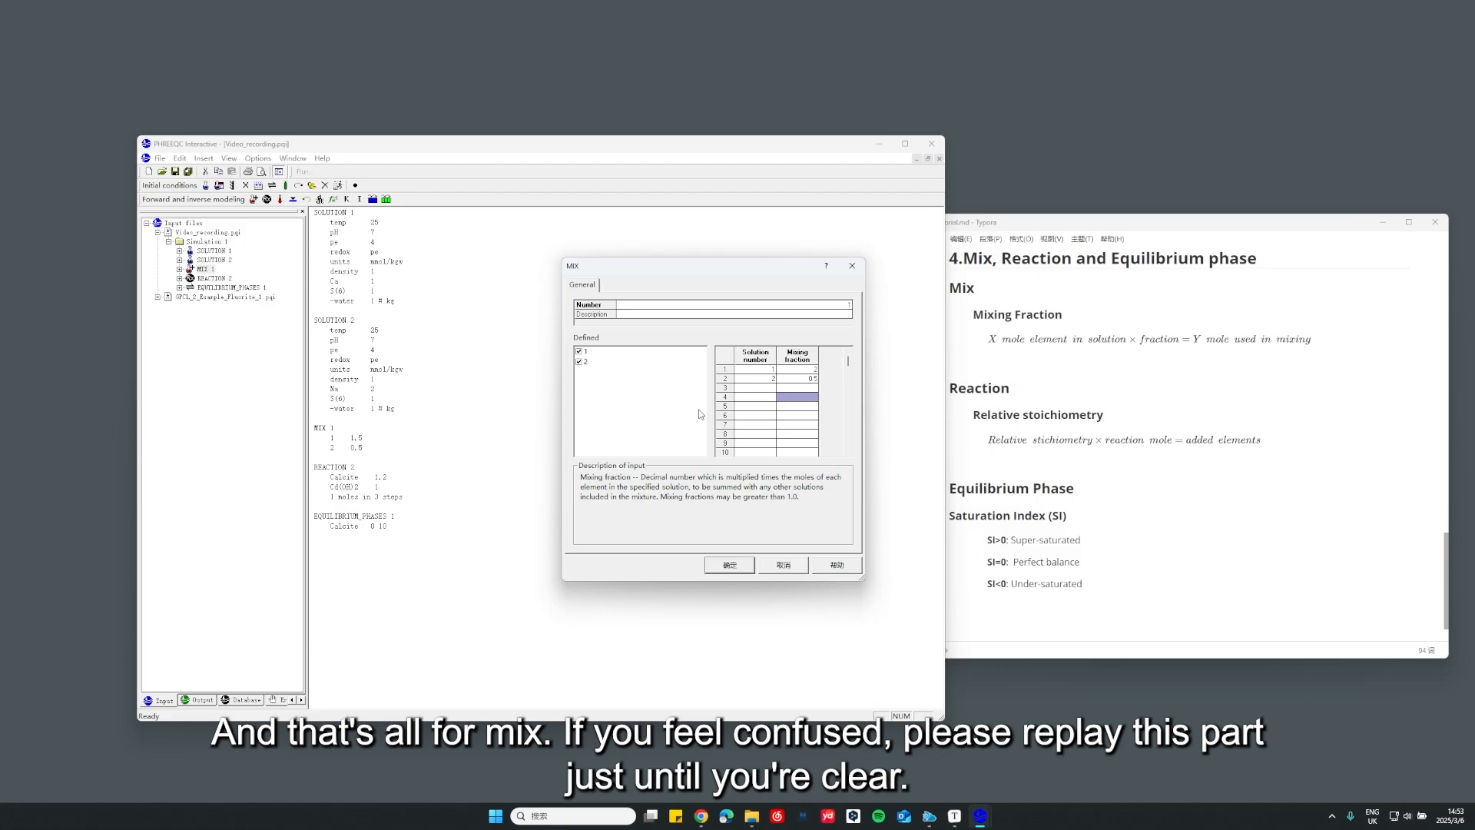
{"action": "left_click", "coordinate": [729, 566]}
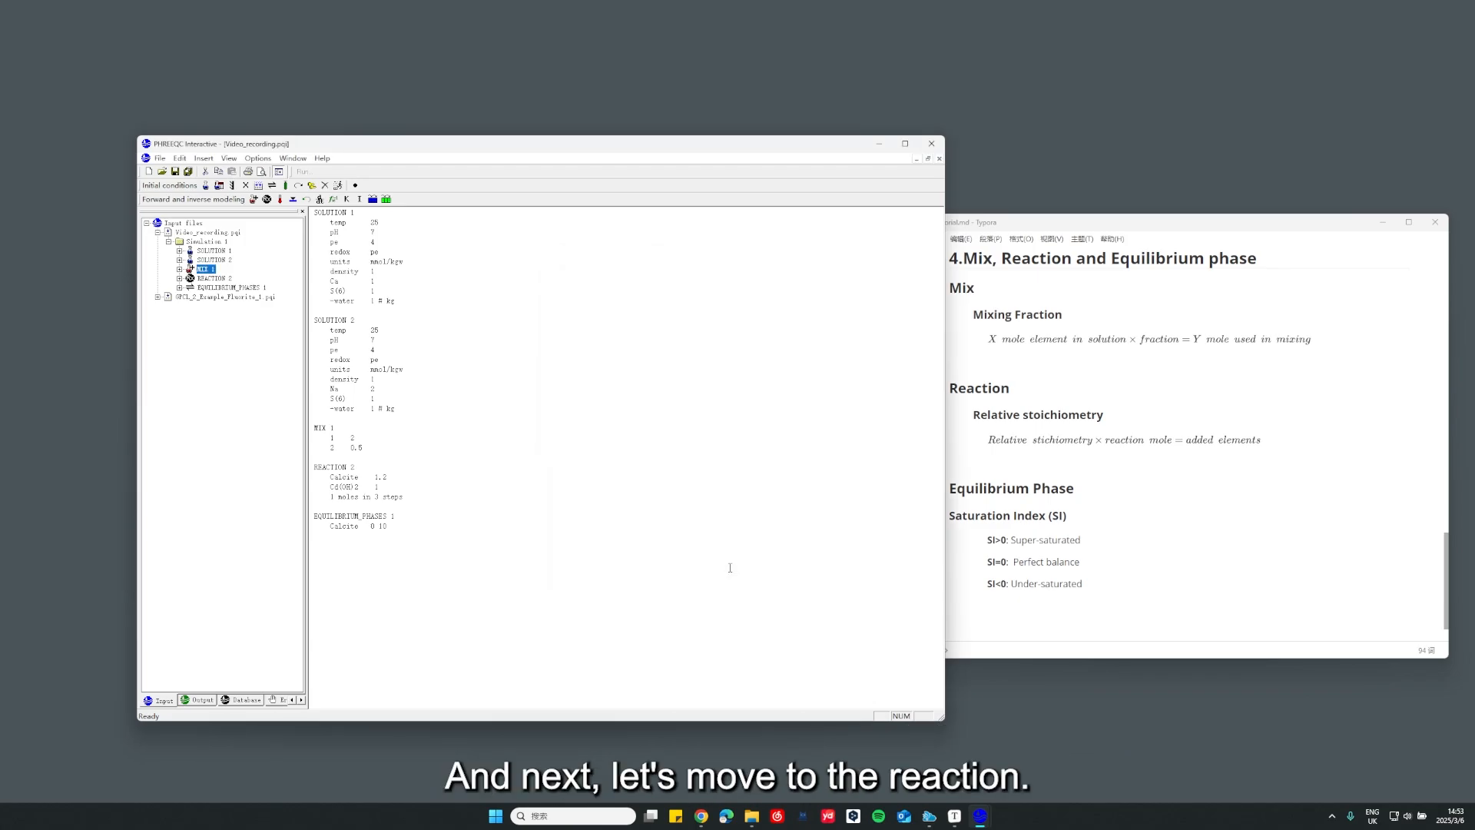
Open the REACTION 2 definition of Simulation 1 and bring up its list of defined phases
{"action": "left_click", "coordinate": [427, 496]}
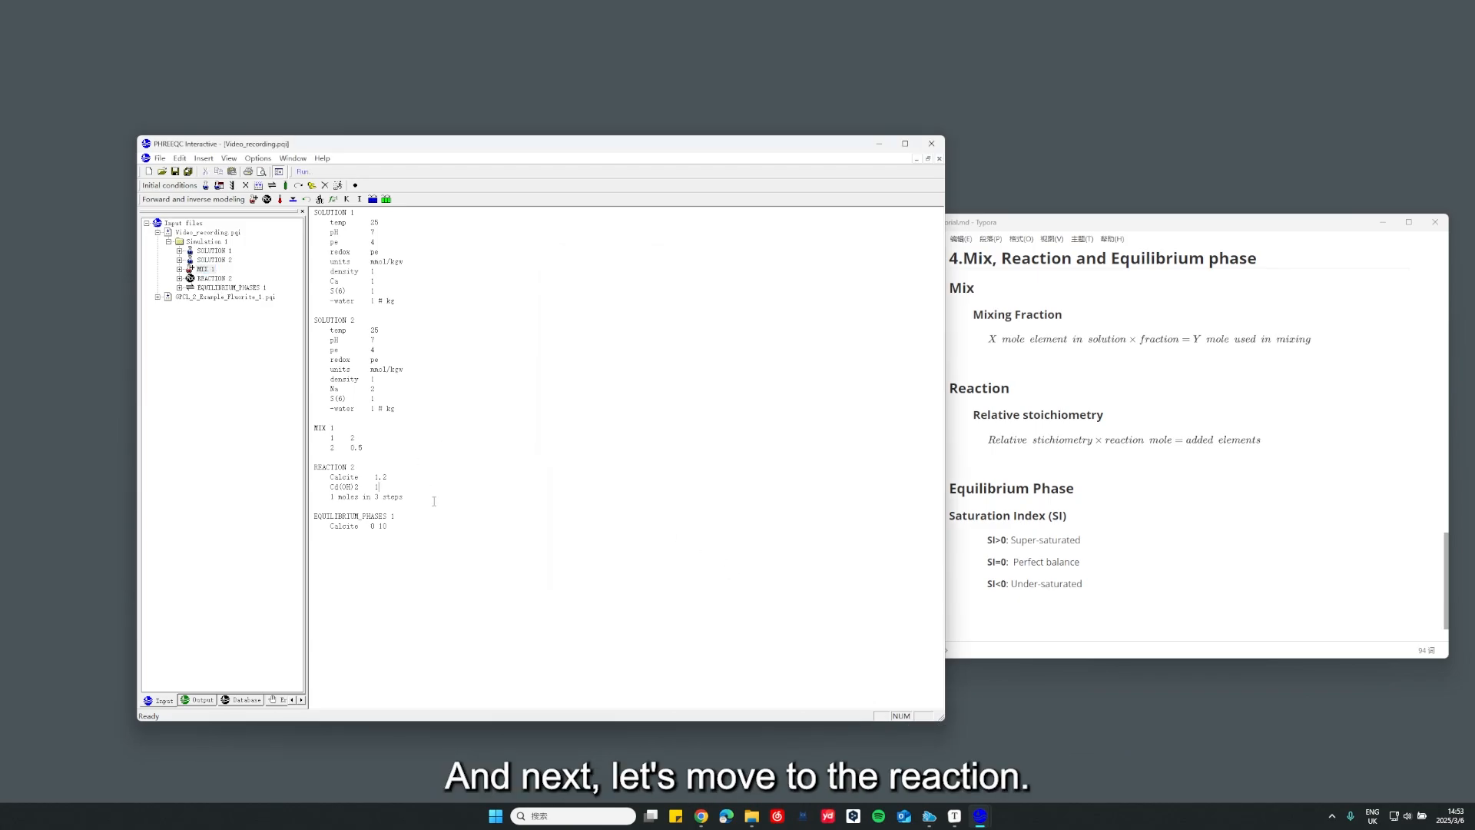
{"action": "double_click", "coordinate": [205, 278]}
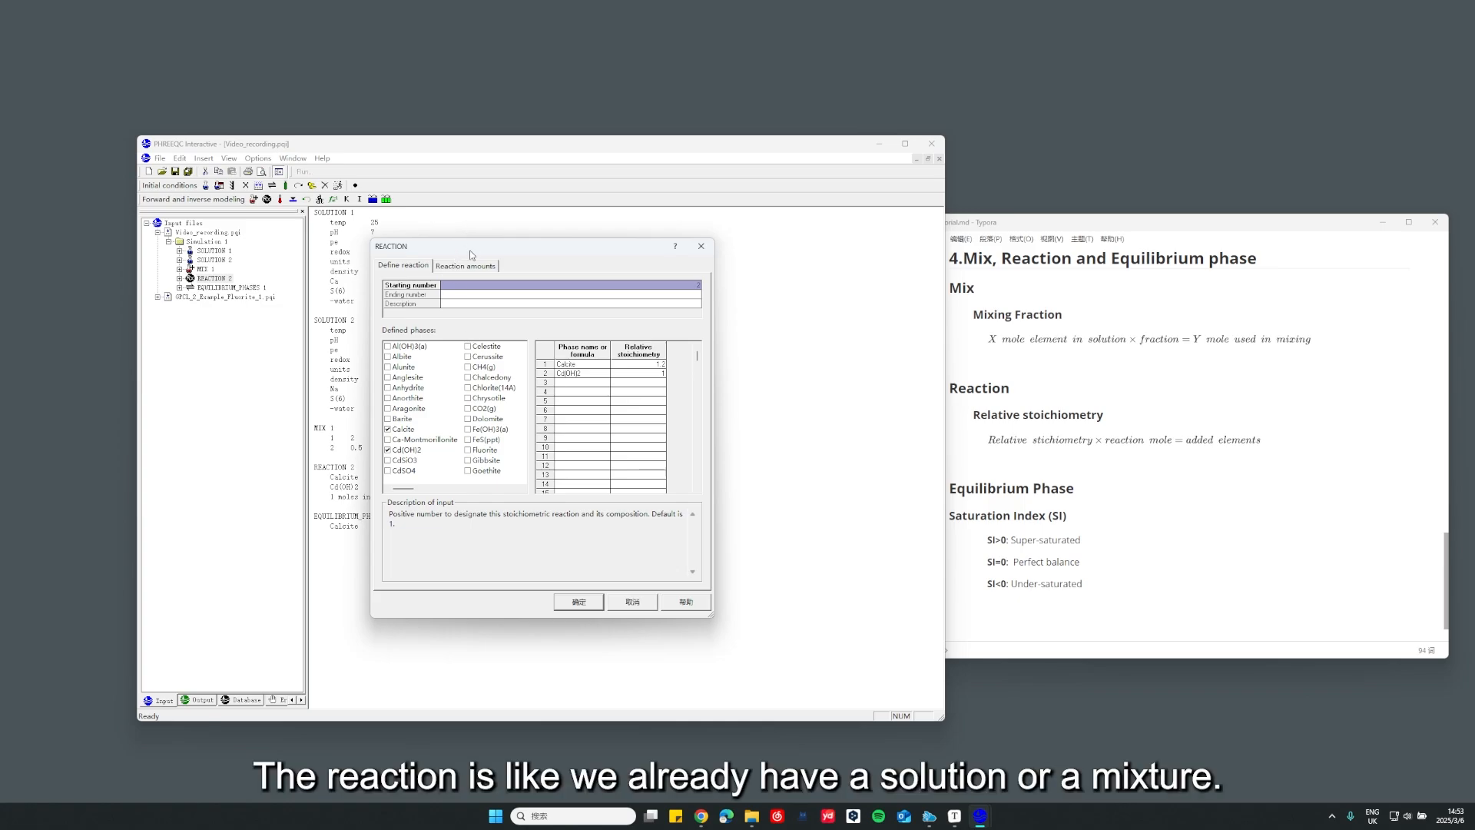
{"action": "left_click_drag", "start_coordinate": [470, 254], "coordinate": [611, 275]}
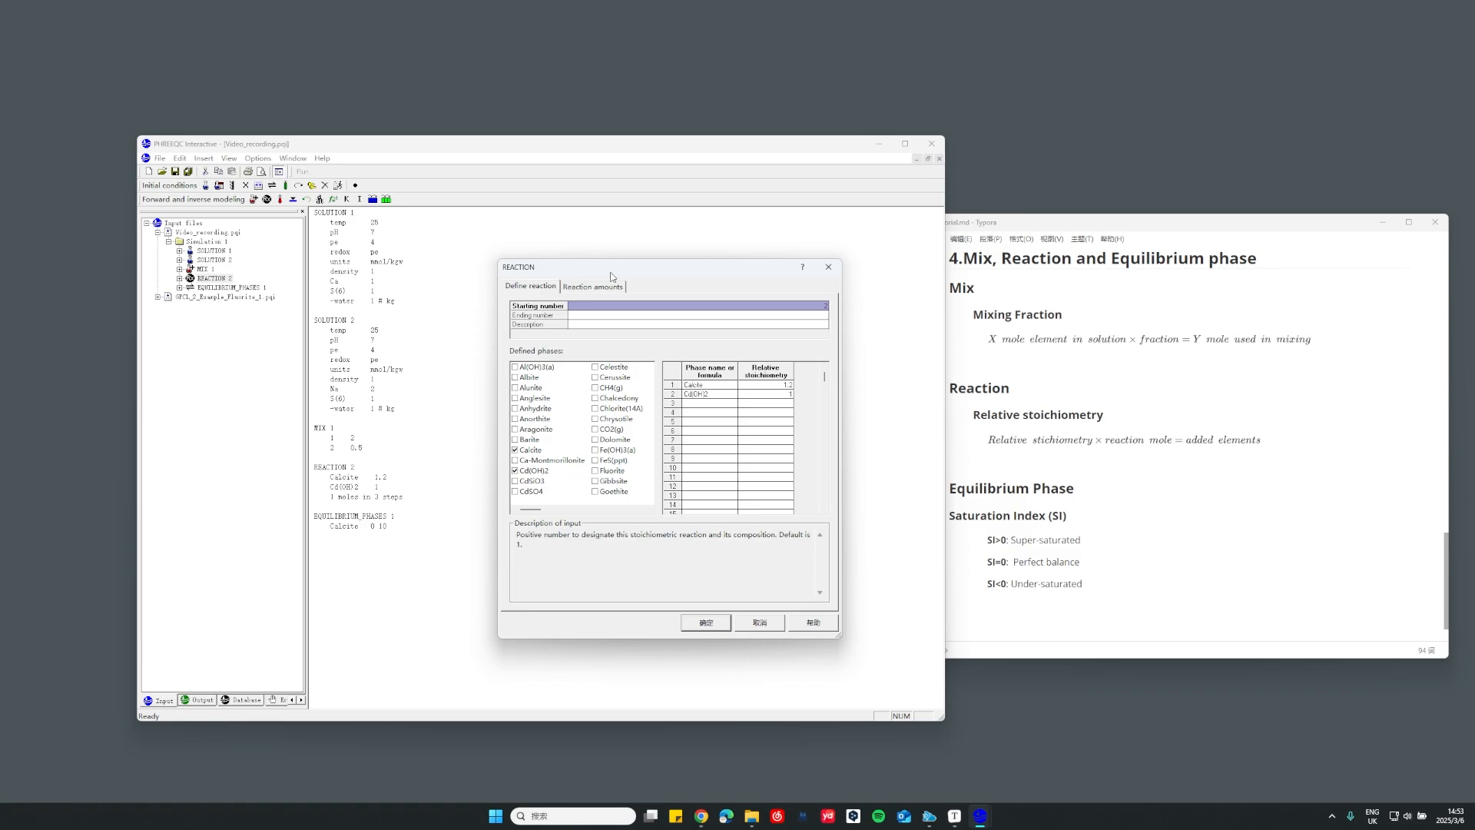
{"action": "left_click_drag", "start_coordinate": [611, 277], "coordinate": [627, 262]}
{"action": "left_click", "coordinate": [730, 371]}
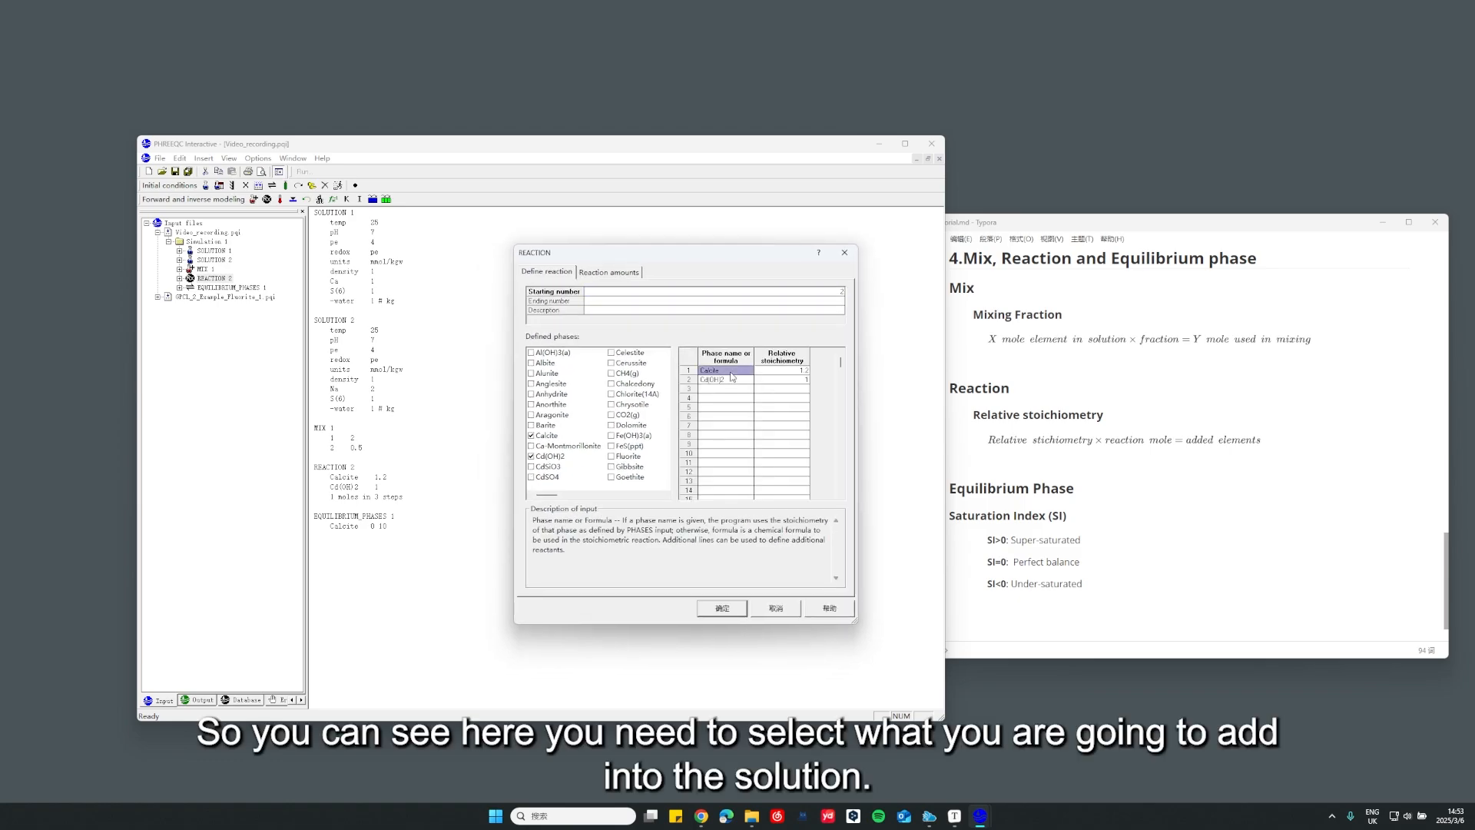
Reduce the reaction's defined phases to Calcite only, removing Cd(OH)2 and trying CO2(g) as an extra phase before clearing it
{"action": "left_click", "coordinate": [531, 436]}
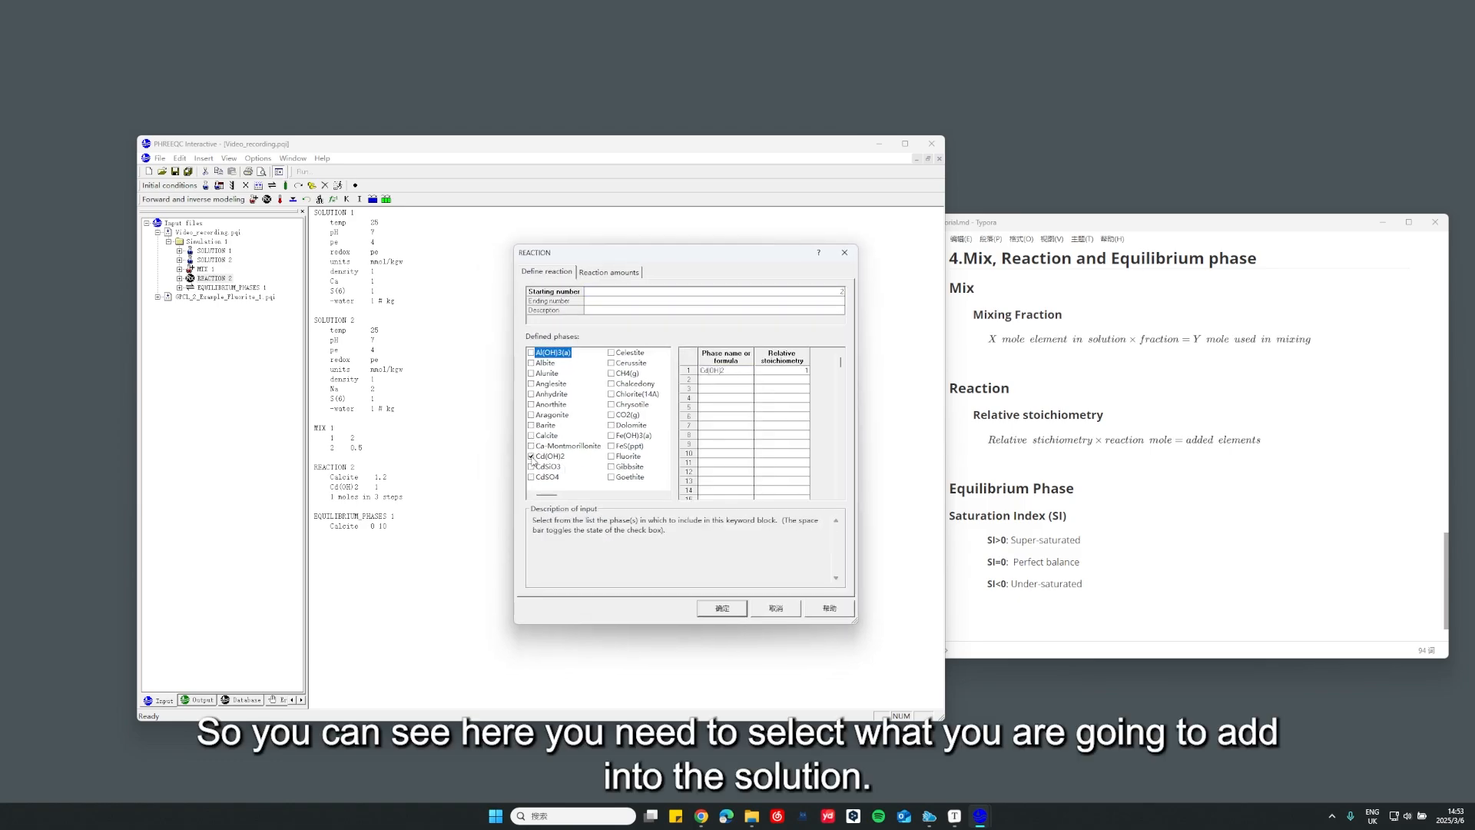
{"action": "left_click", "coordinate": [531, 457]}
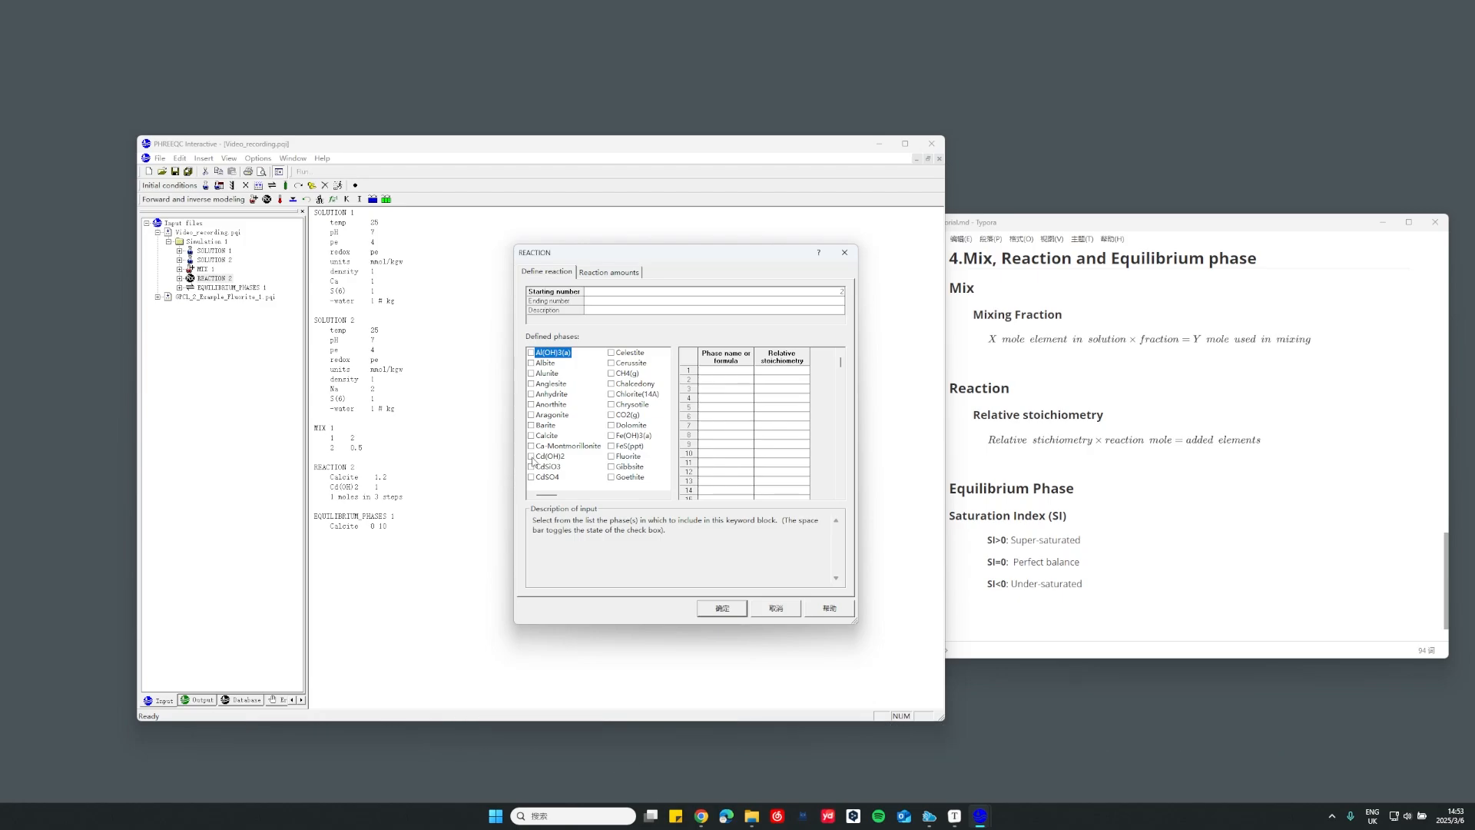
{"action": "left_click", "coordinate": [537, 436]}
{"action": "left_click", "coordinate": [611, 415]}
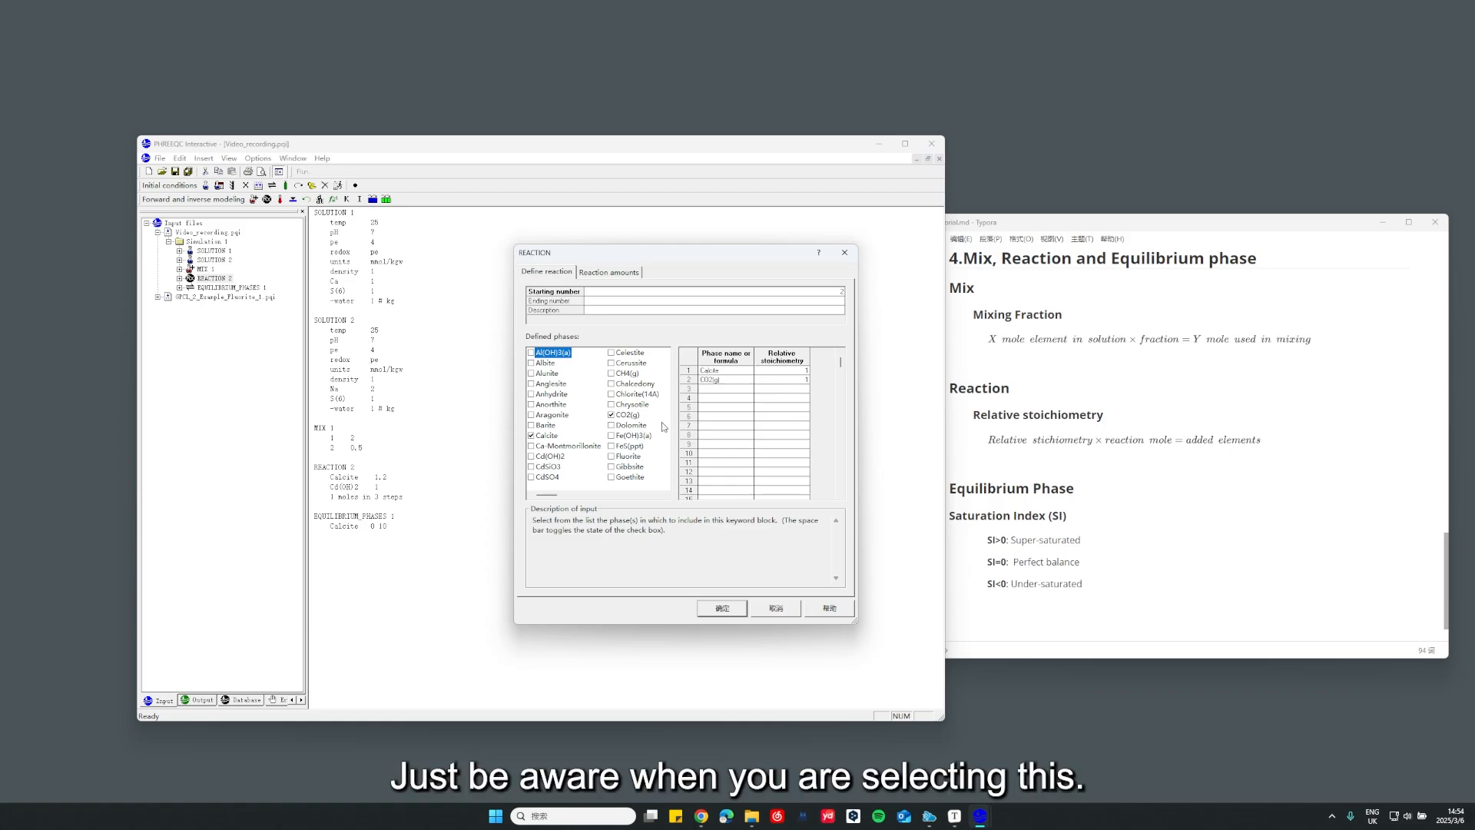
{"action": "left_click", "coordinate": [612, 416]}
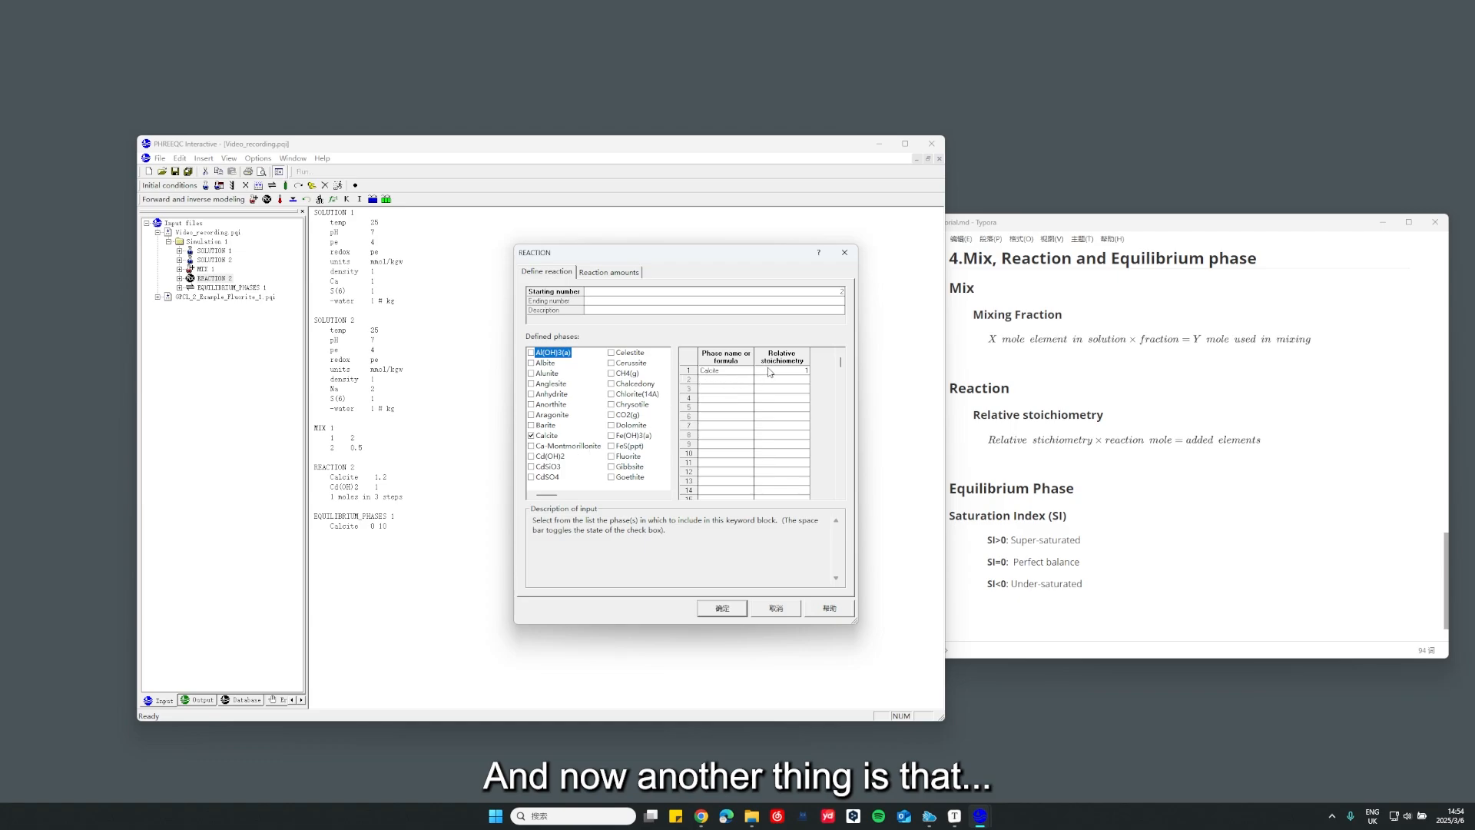
Set the linear-steps reaction amount to 1.2 moles for the reaction
{"action": "left_click", "coordinate": [631, 274]}
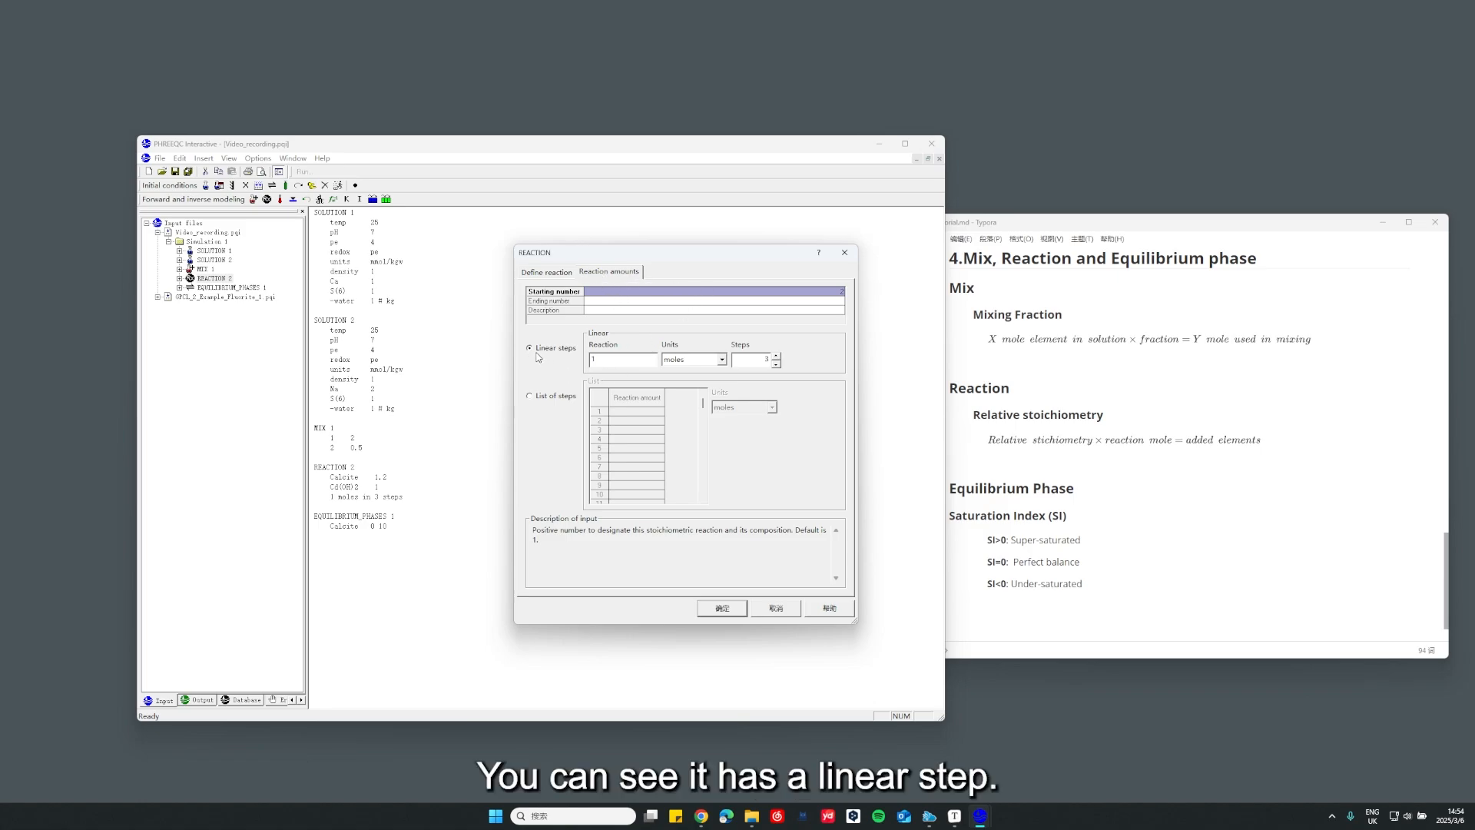
{"action": "left_click", "coordinate": [593, 359]}
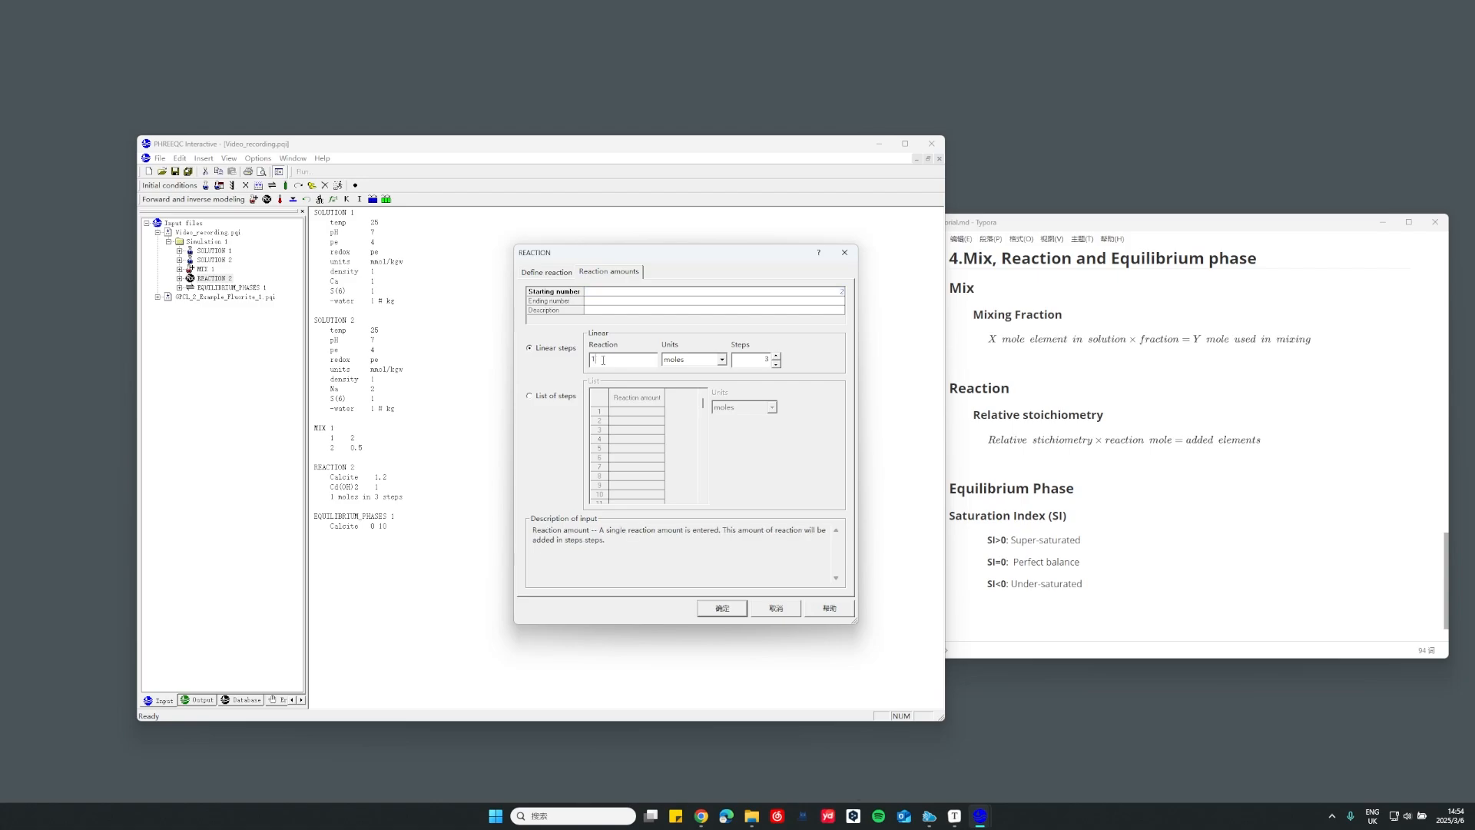
{"action": "left_click", "coordinate": [766, 361]}
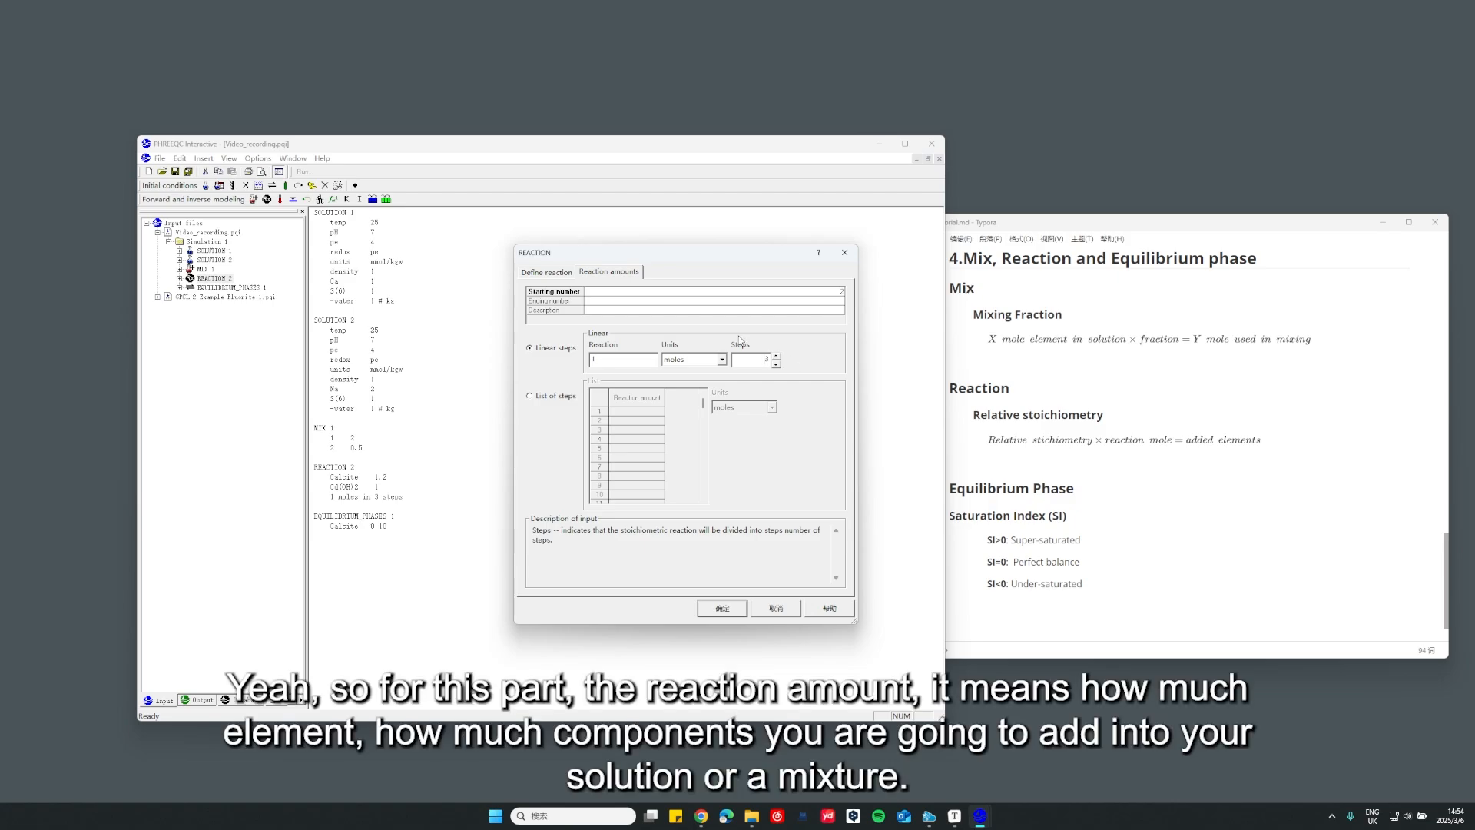
{"action": "left_click_drag", "start_coordinate": [608, 361], "coordinate": [576, 362]}
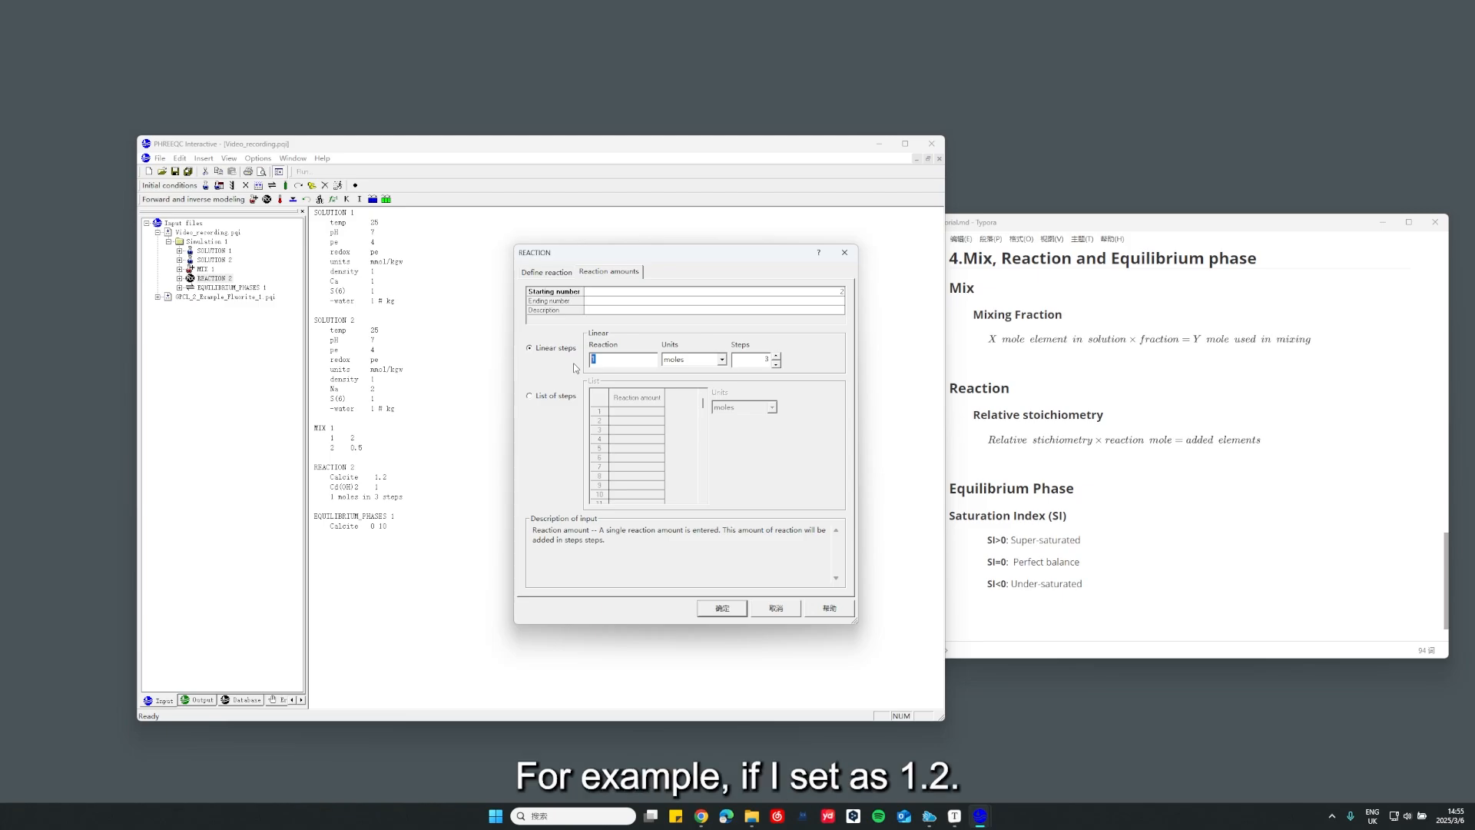
{"action": "type", "text": "1.2"}
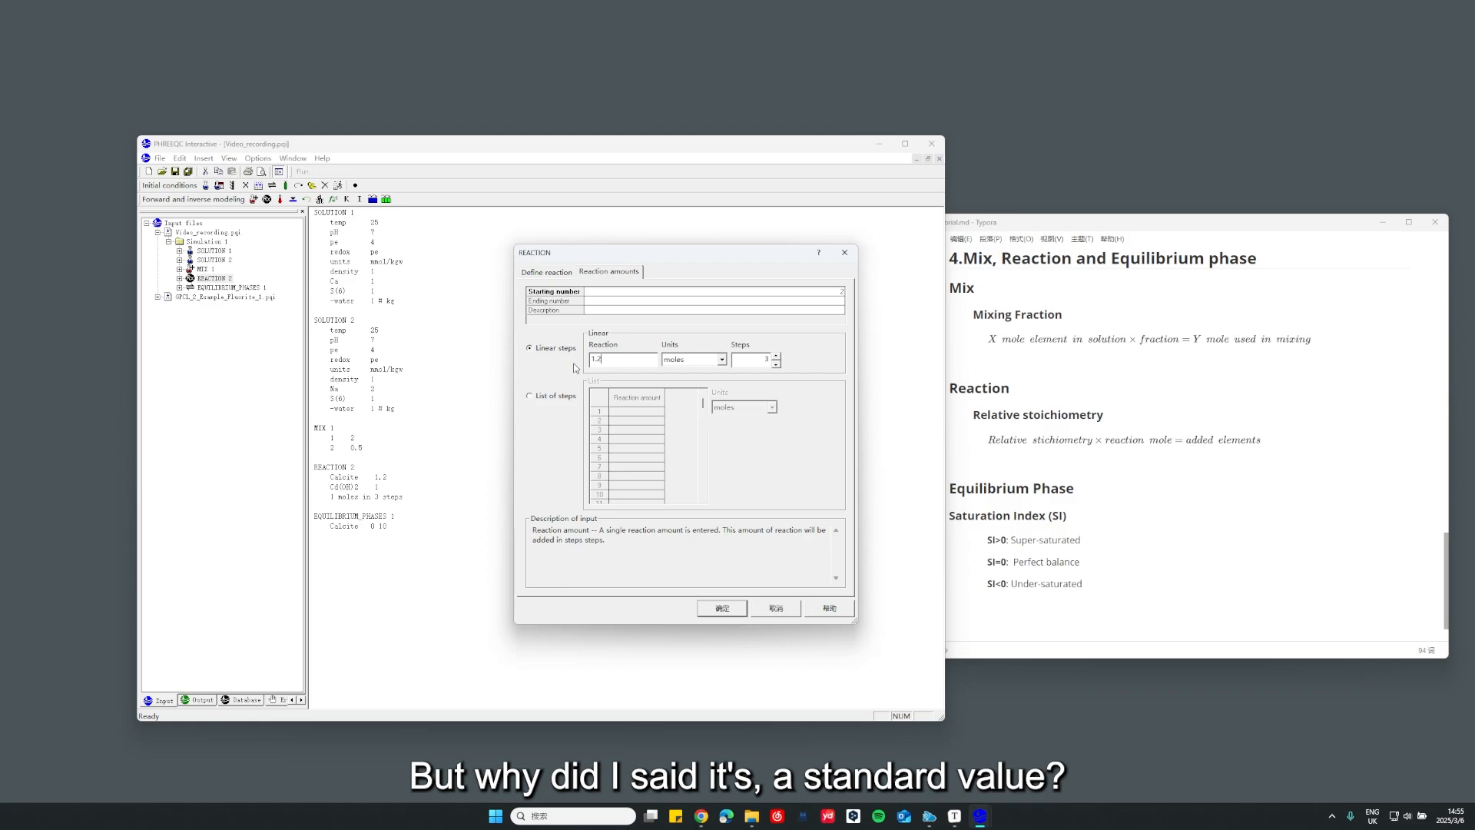
Set Calcite's relative stoichiometry to a fraction below 1 and compare it with the reaction amount
{"action": "left_click", "coordinate": [547, 272]}
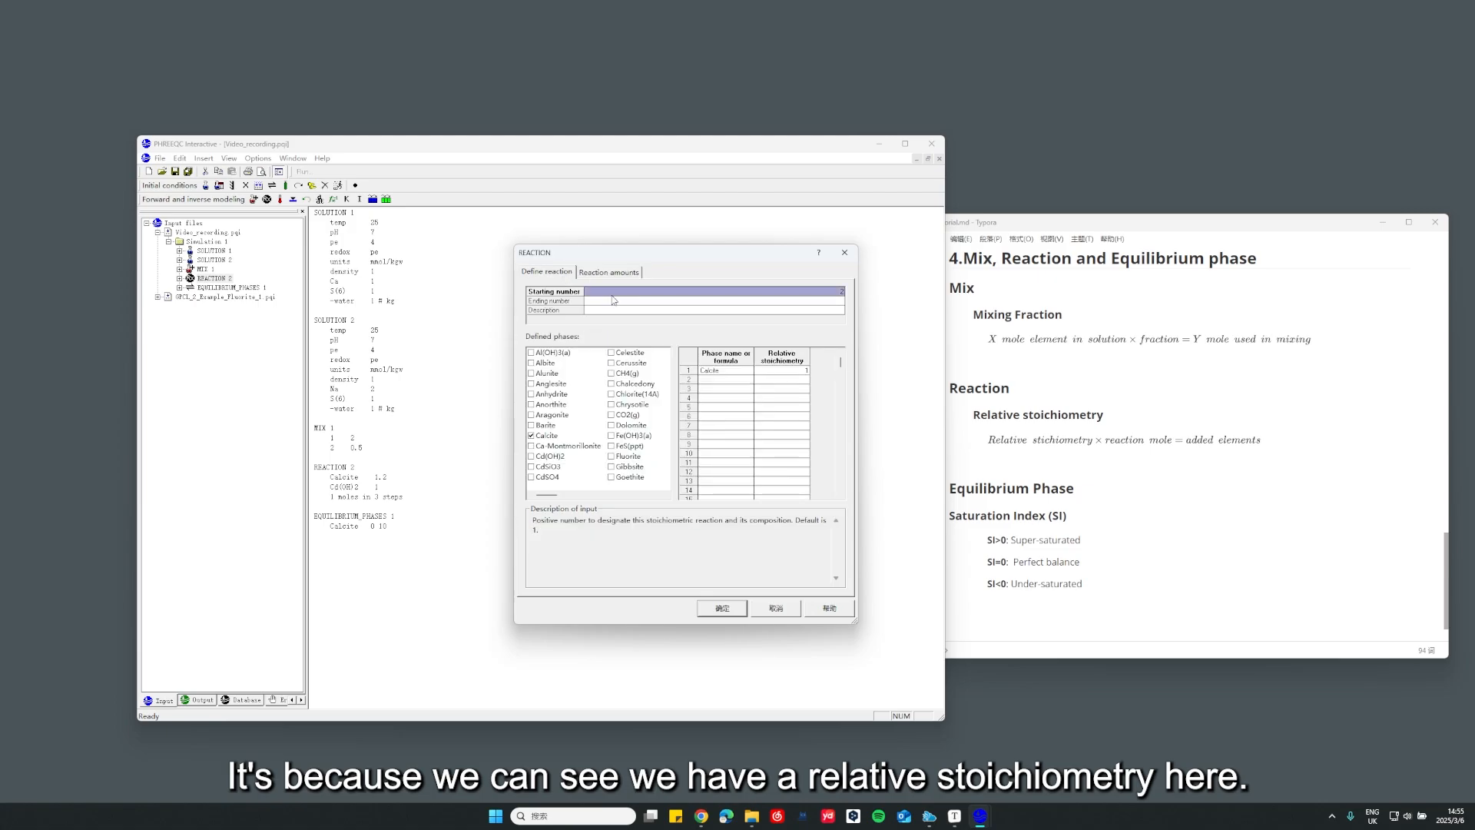
{"action": "left_click", "coordinate": [781, 371]}
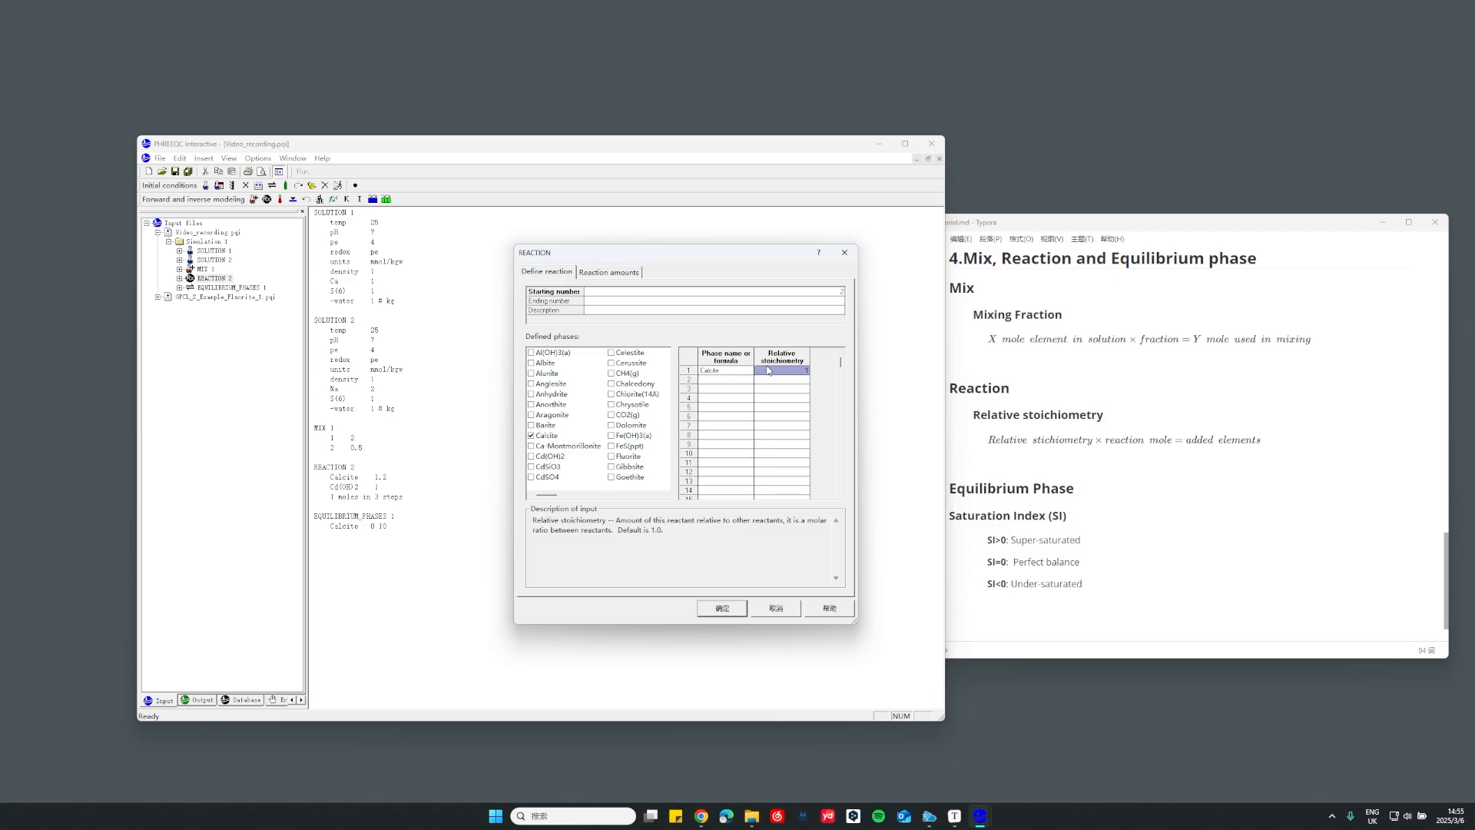
{"action": "type", "text": "0.5"}
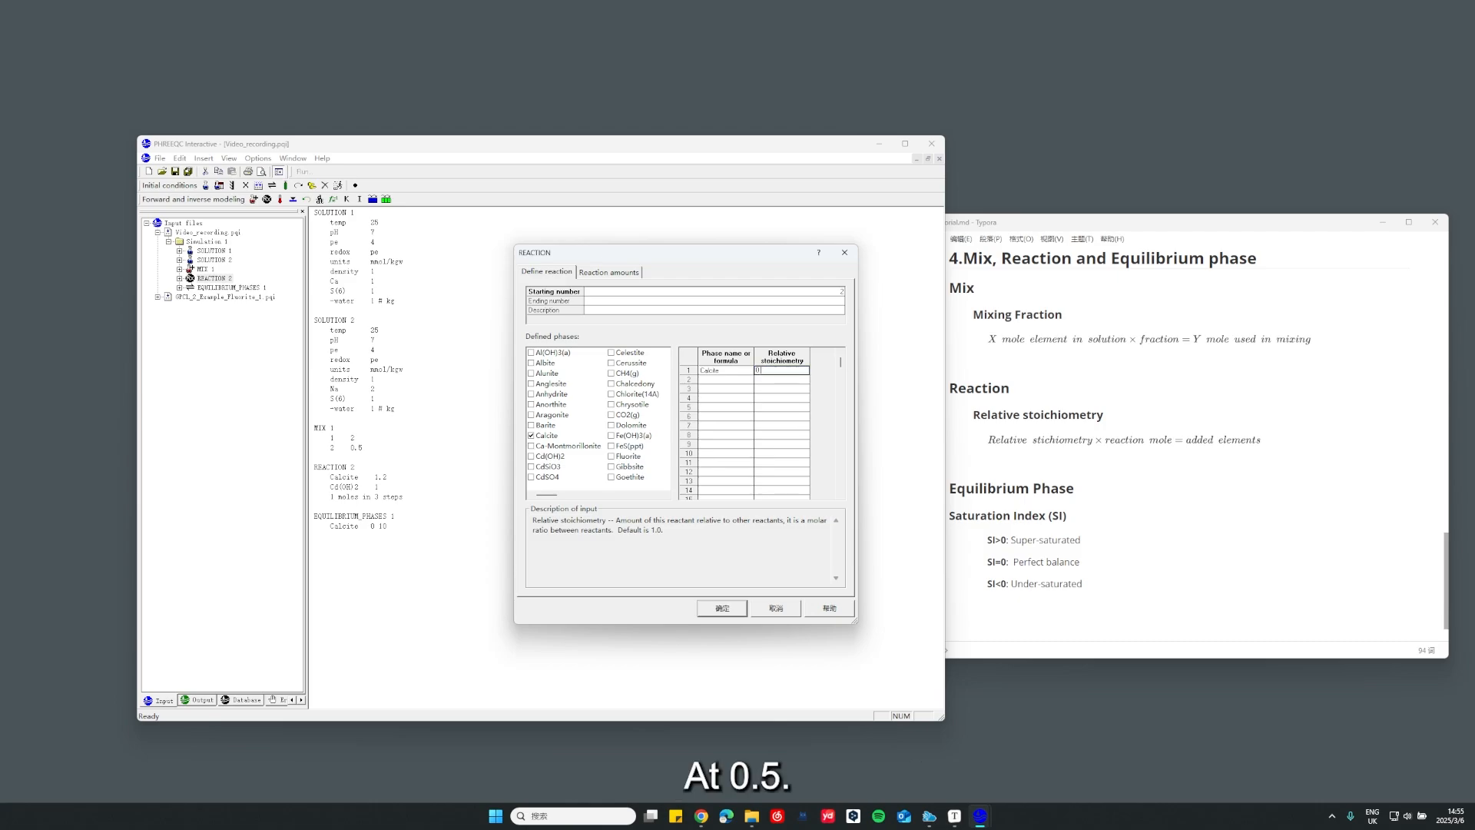
{"action": "left_click", "coordinate": [613, 272]}
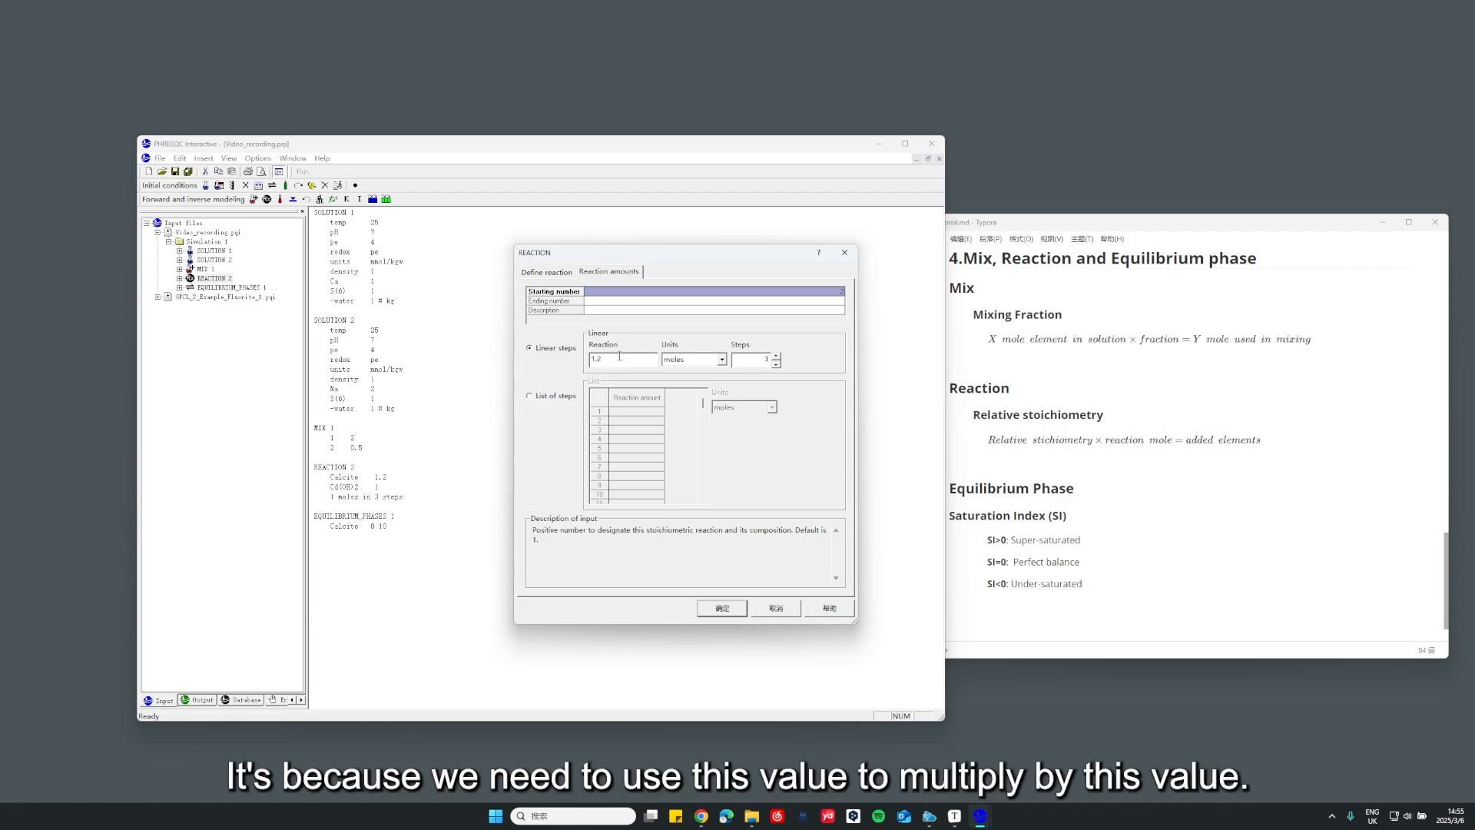
{"action": "left_click_drag", "start_coordinate": [628, 360], "coordinate": [582, 363]}
{"action": "left_click", "coordinate": [547, 272]}
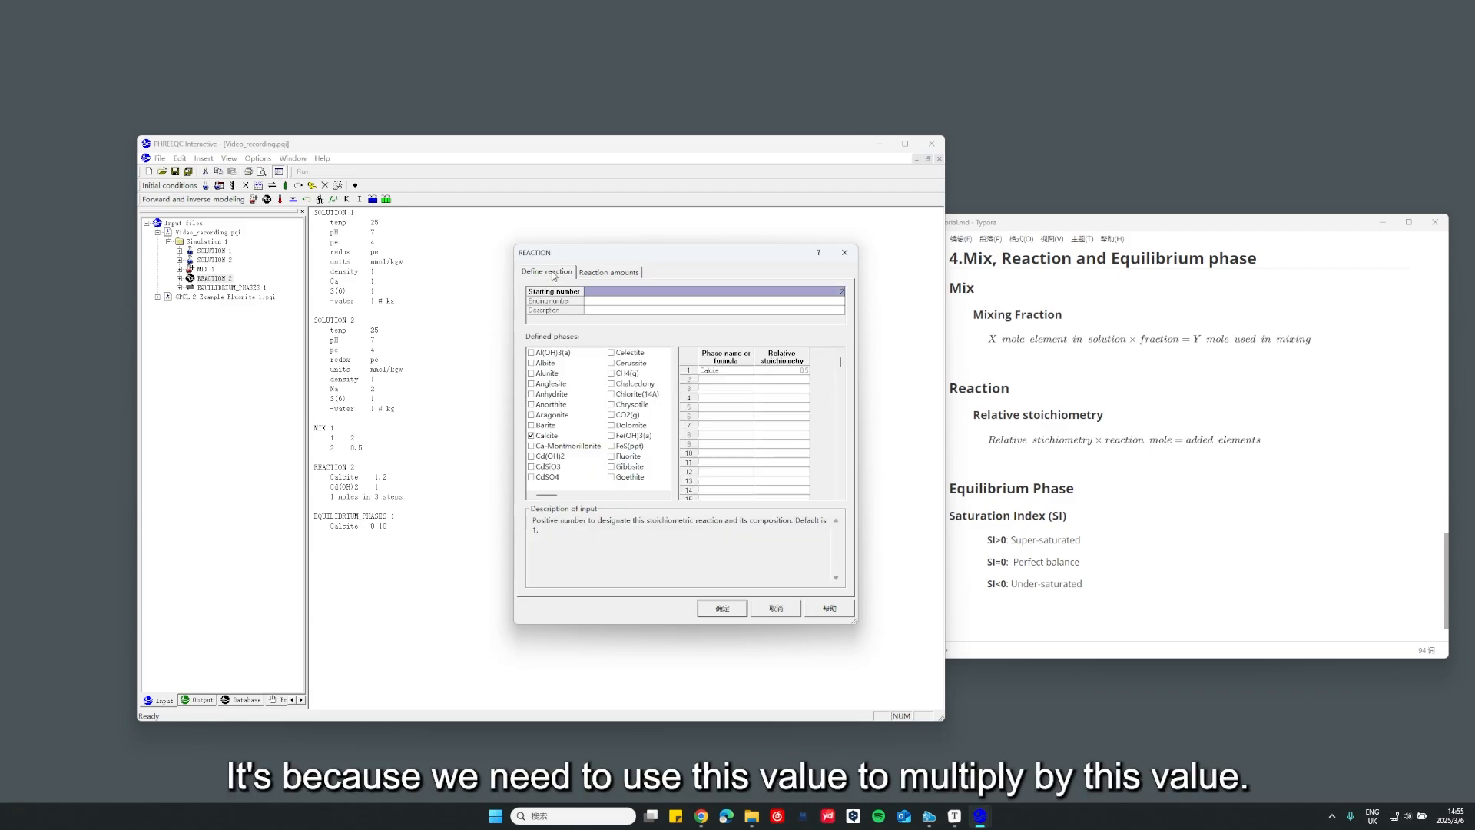
{"action": "left_click", "coordinate": [786, 372]}
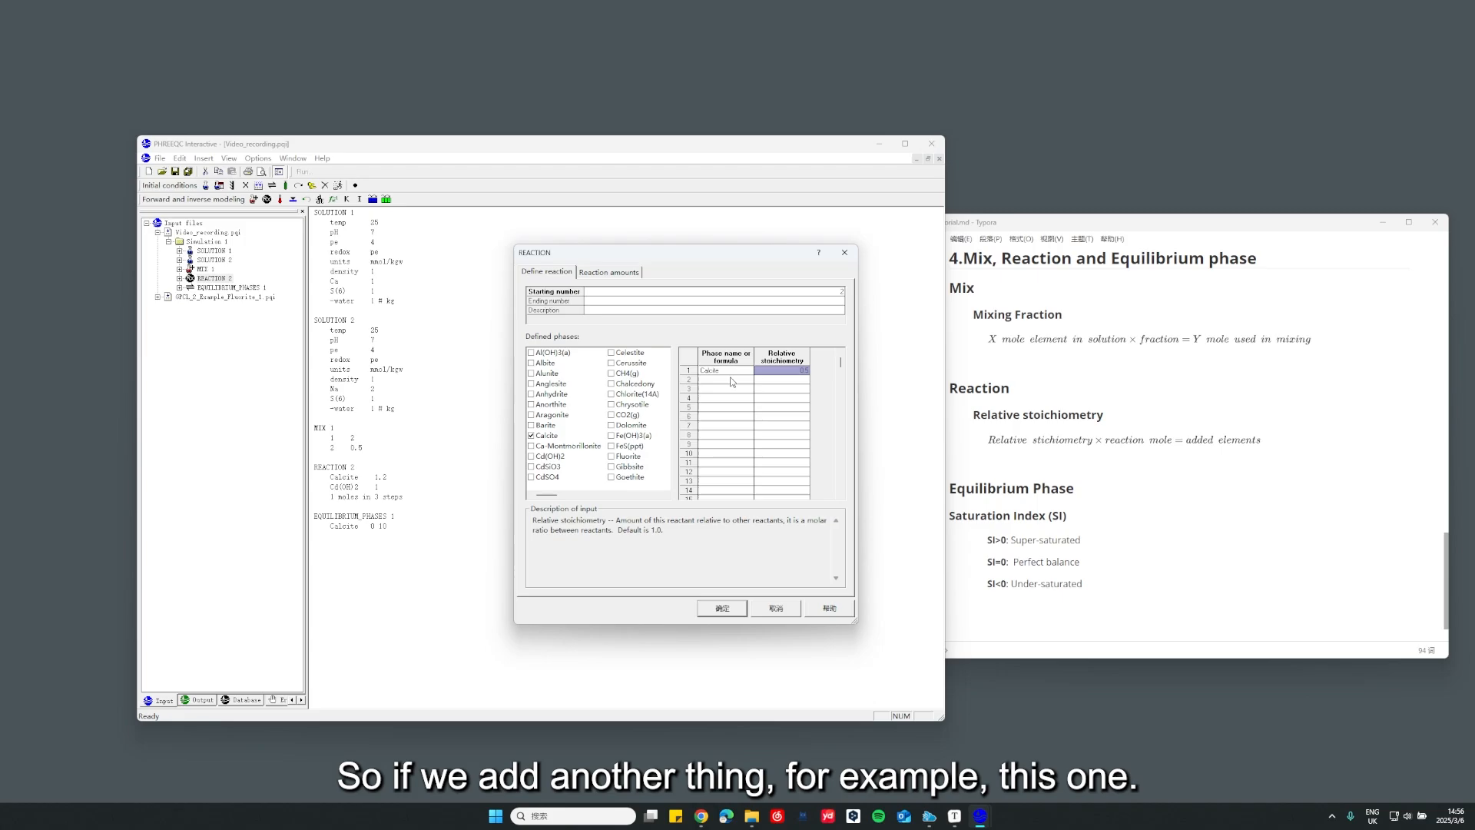
Add Ca-Montmorillonite as a second reaction phase and compare both phases' relative stoichiometries with the reaction amount
{"action": "left_click", "coordinate": [531, 446]}
{"action": "left_click", "coordinate": [777, 380]}
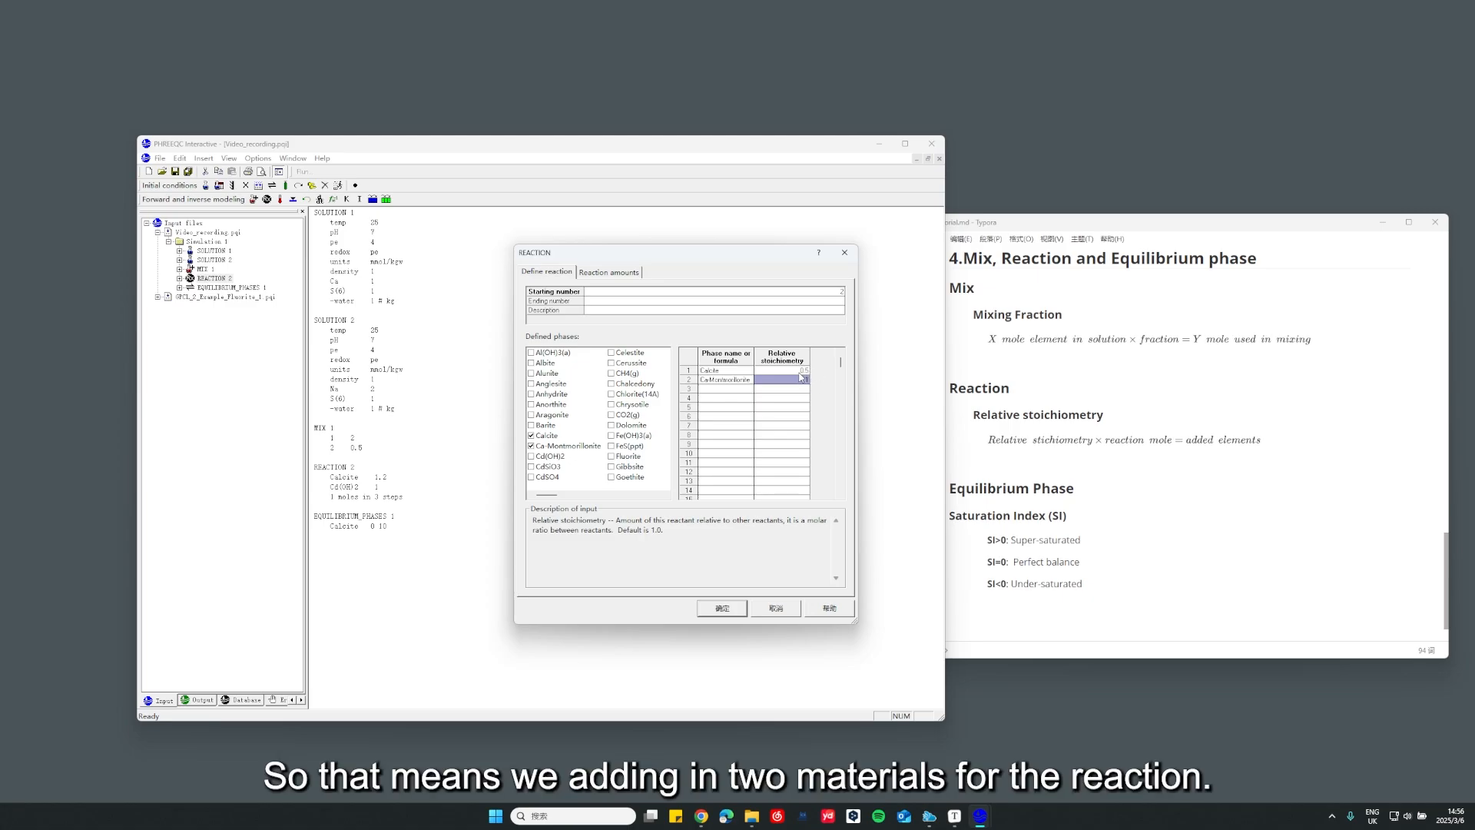
{"action": "left_click", "coordinate": [637, 276]}
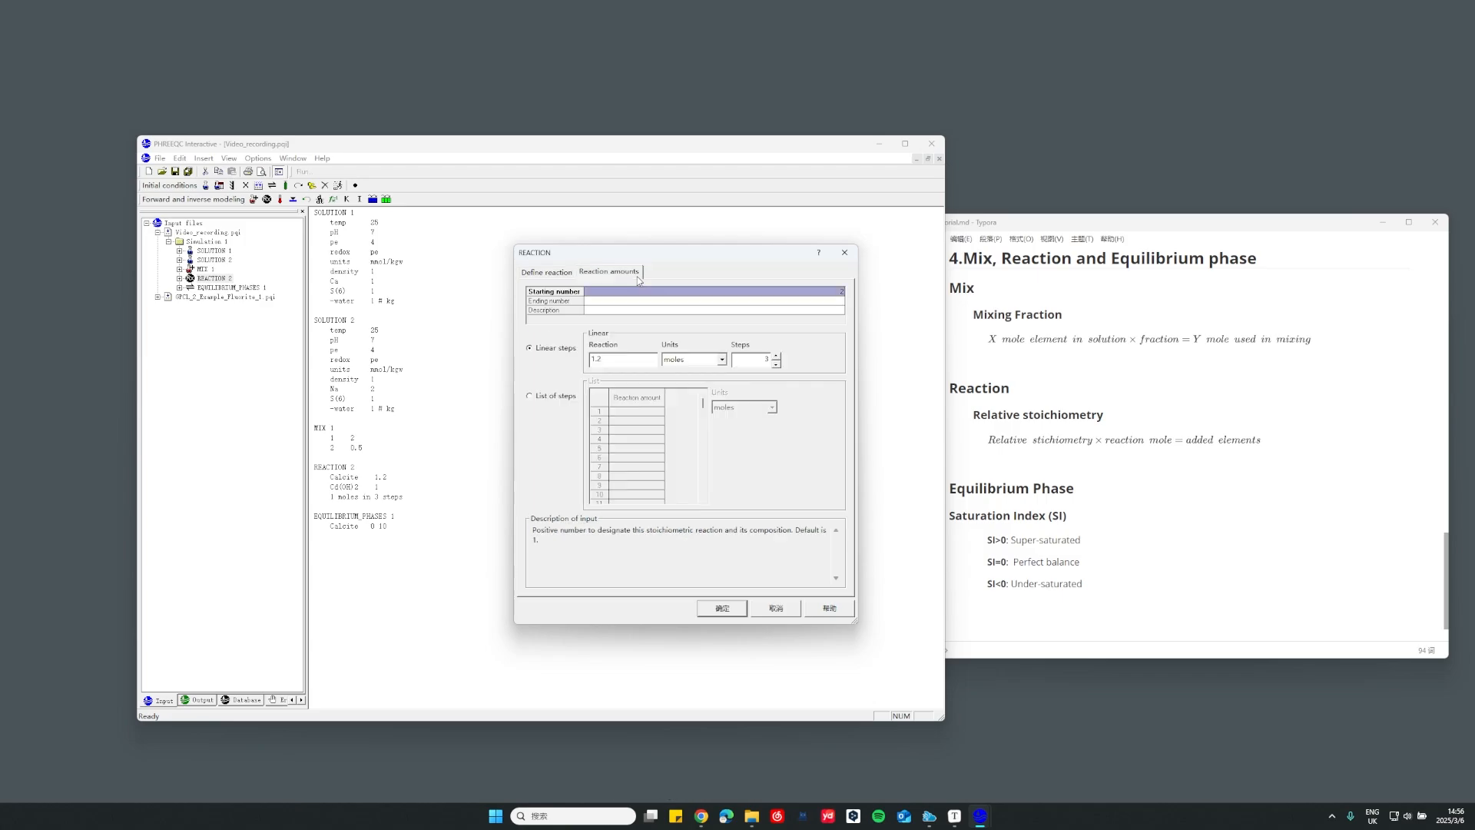
{"action": "left_click", "coordinate": [556, 273]}
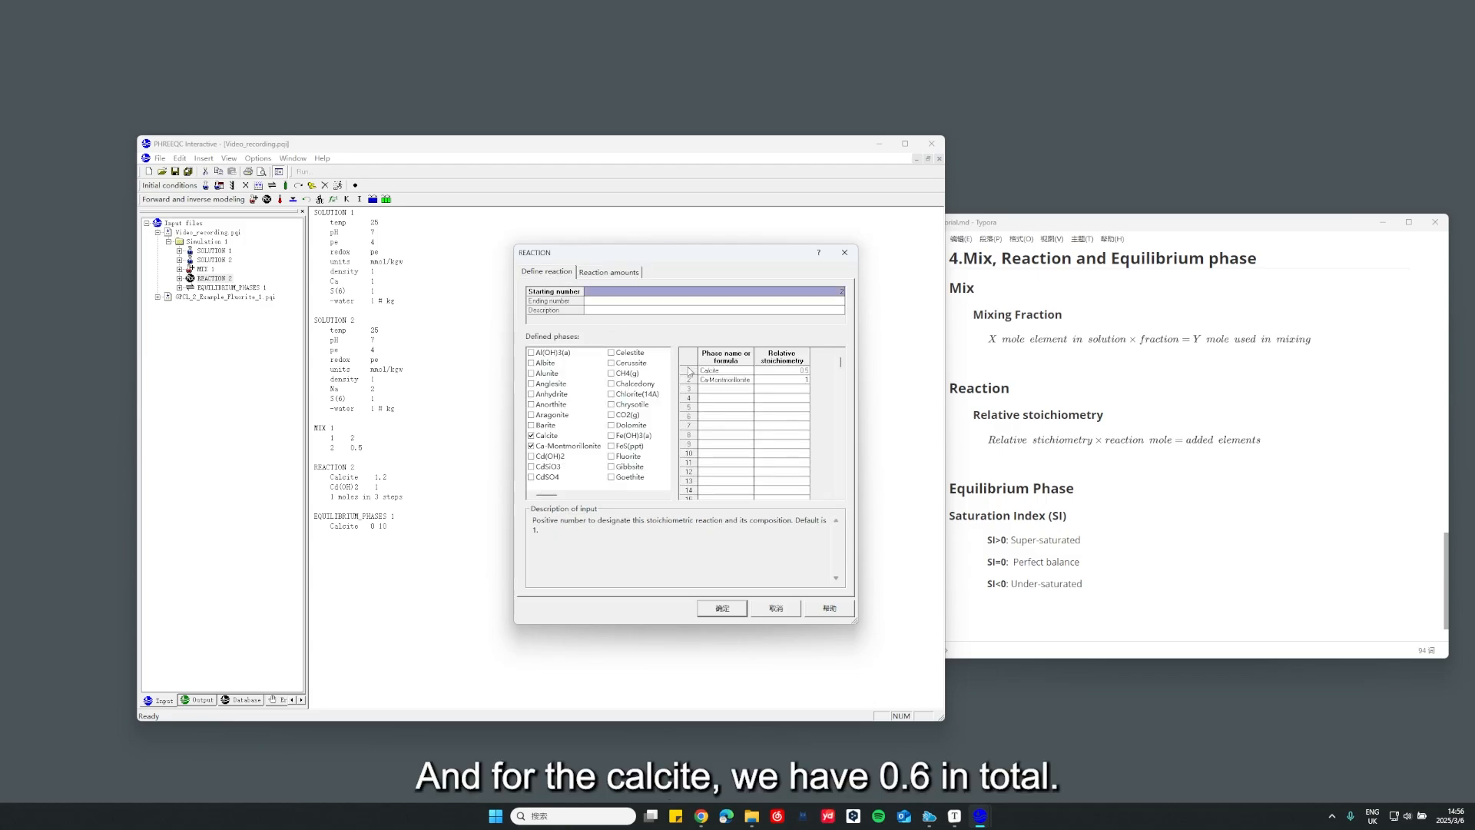
{"action": "left_click", "coordinate": [787, 370]}
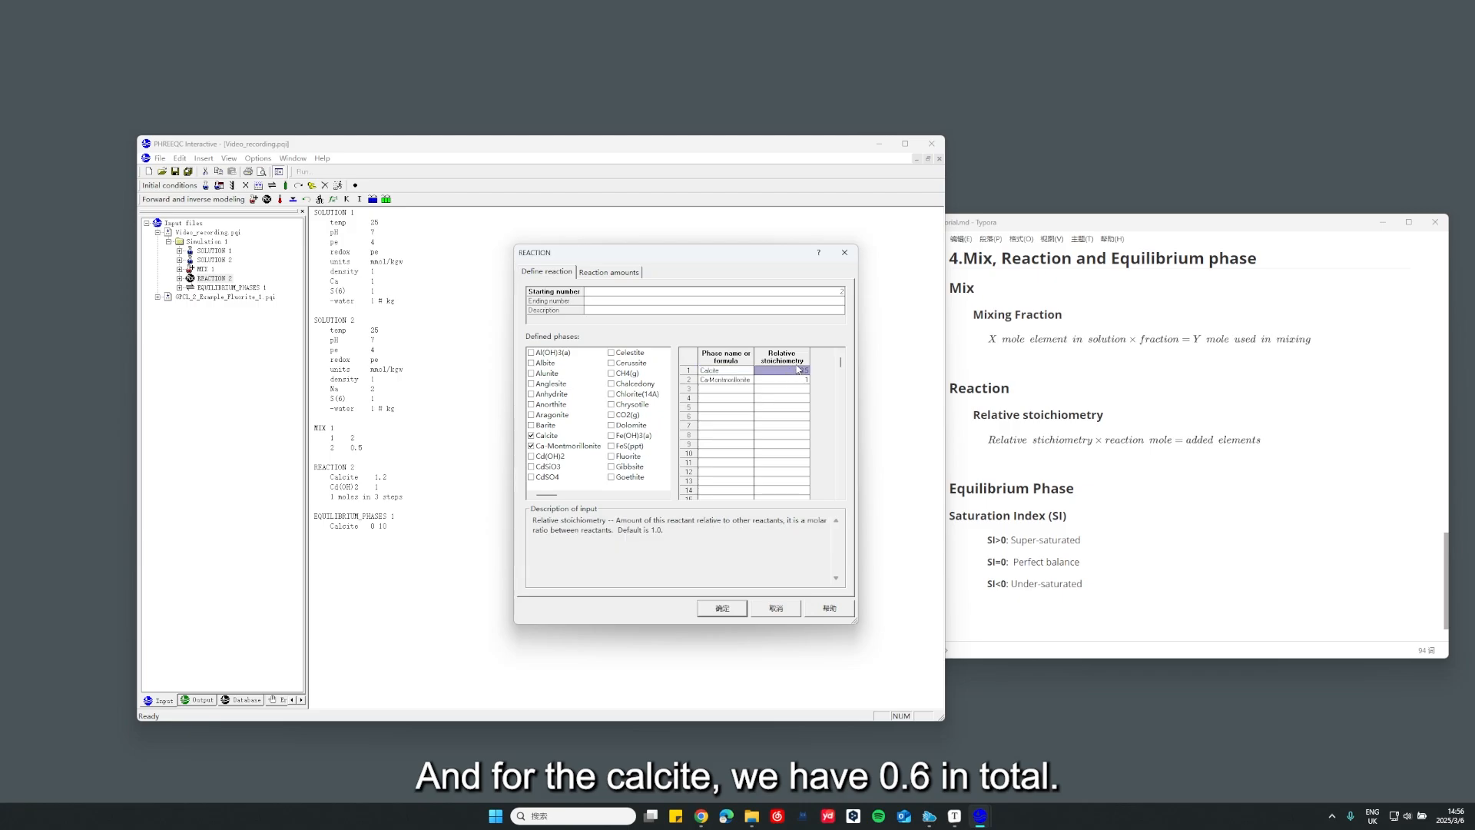
{"action": "left_click", "coordinate": [783, 380]}
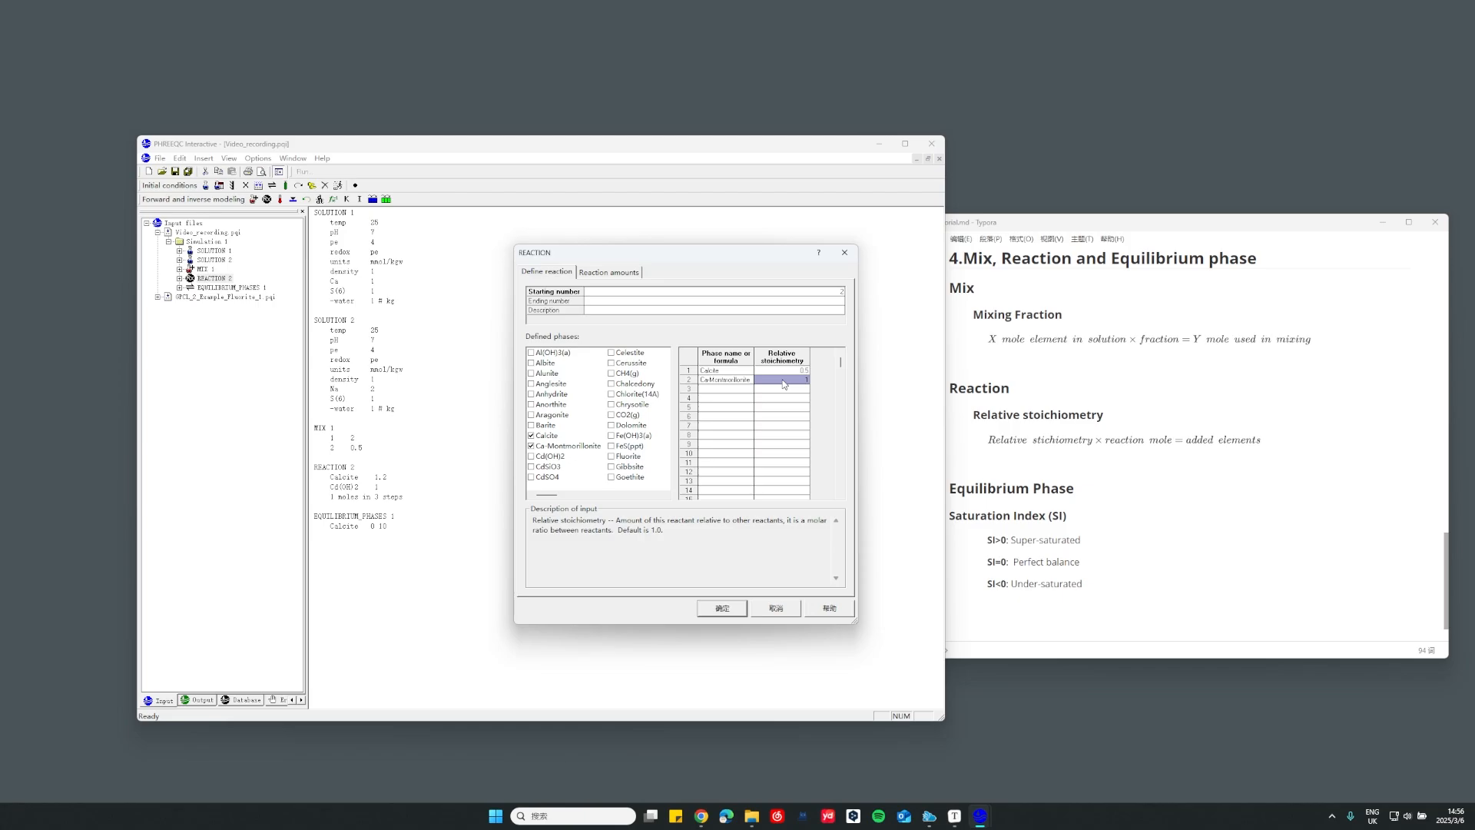
Examine the number of linear steps alongside the relative stoichiometries to work out how much reactant each step adds
{"action": "left_click", "coordinate": [606, 273]}
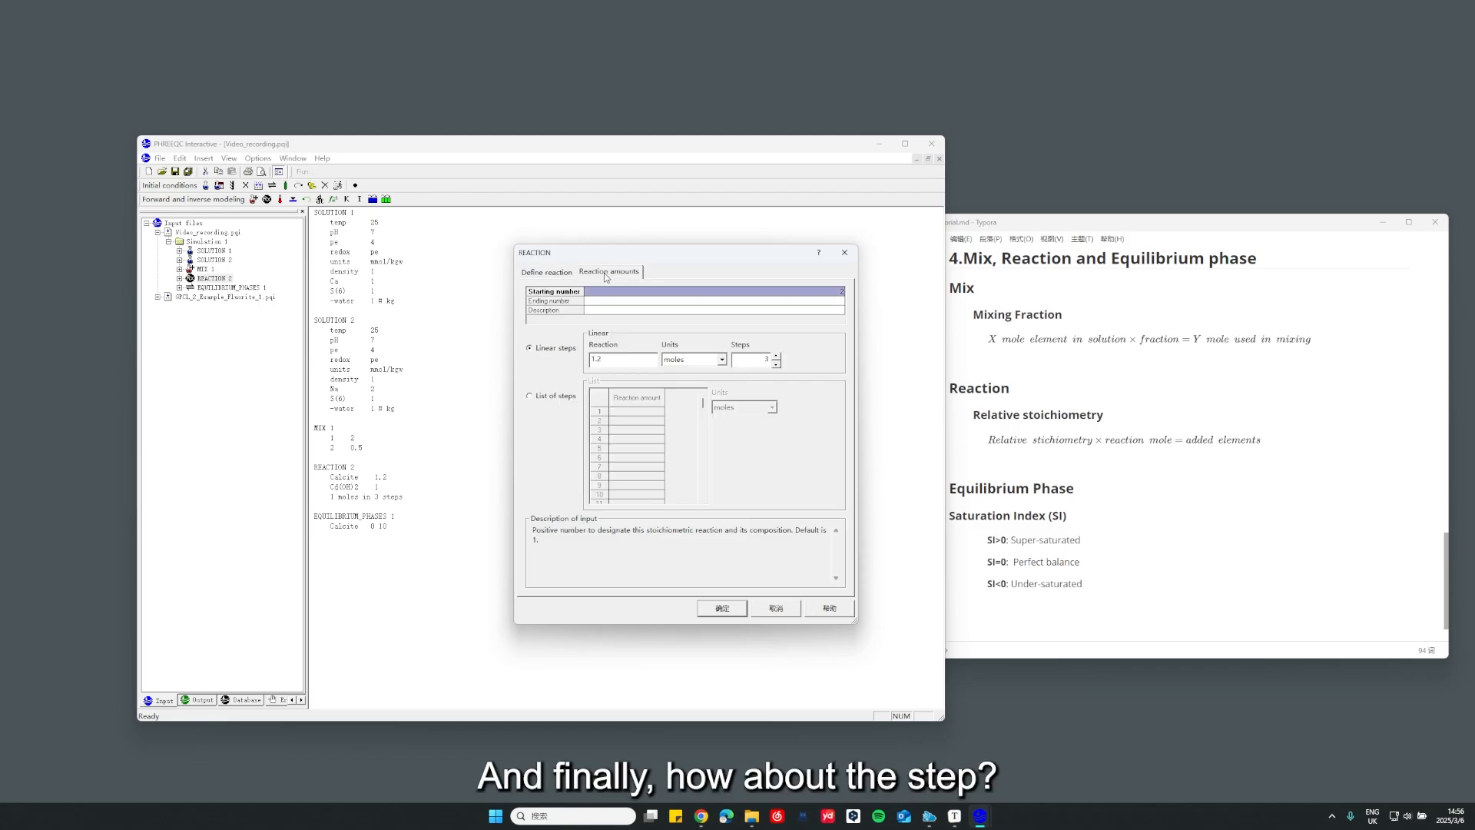
{"action": "left_click", "coordinate": [774, 363]}
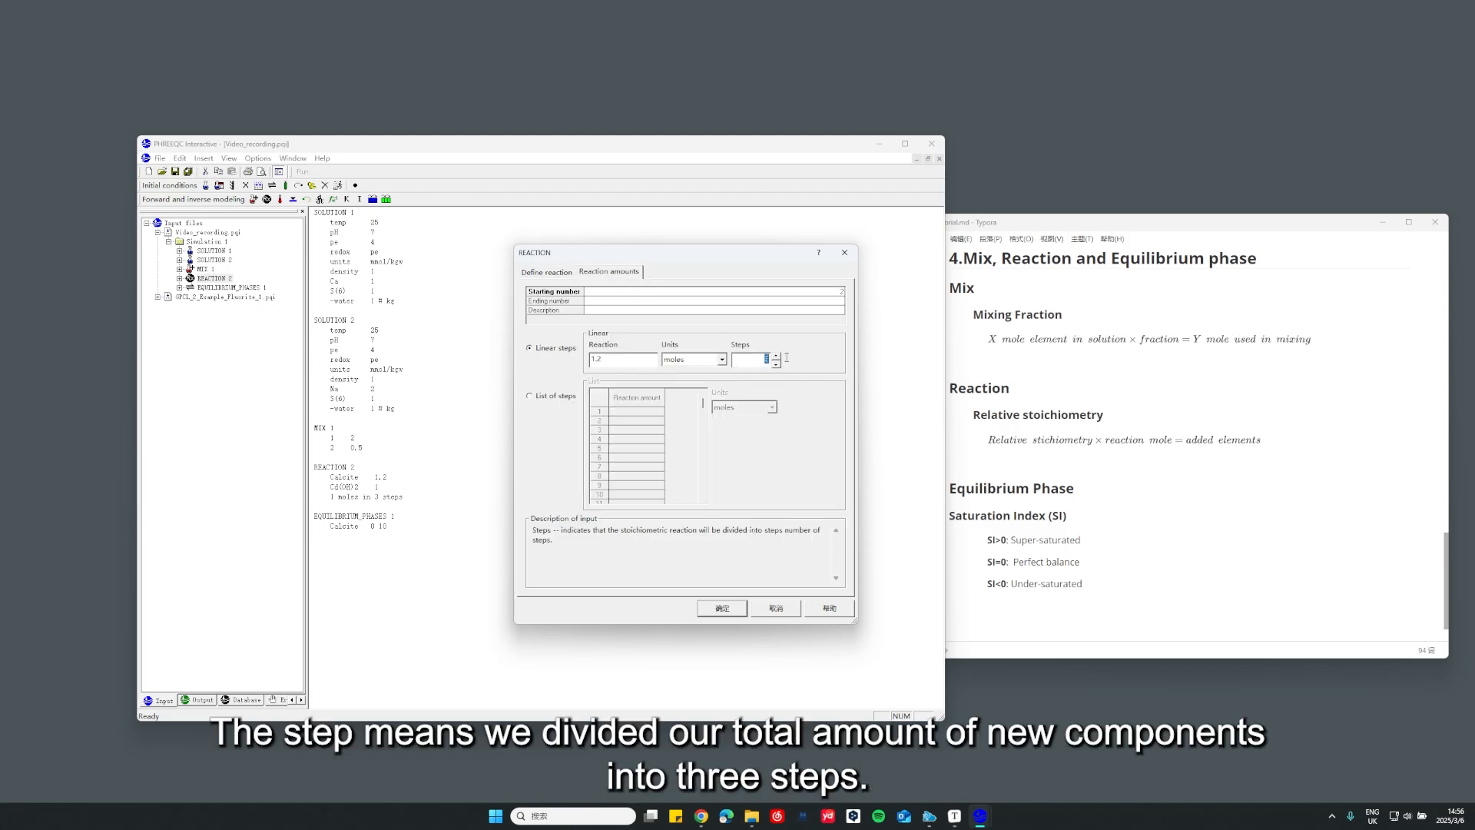
{"action": "left_click", "coordinate": [558, 272]}
{"action": "left_click", "coordinate": [799, 379]}
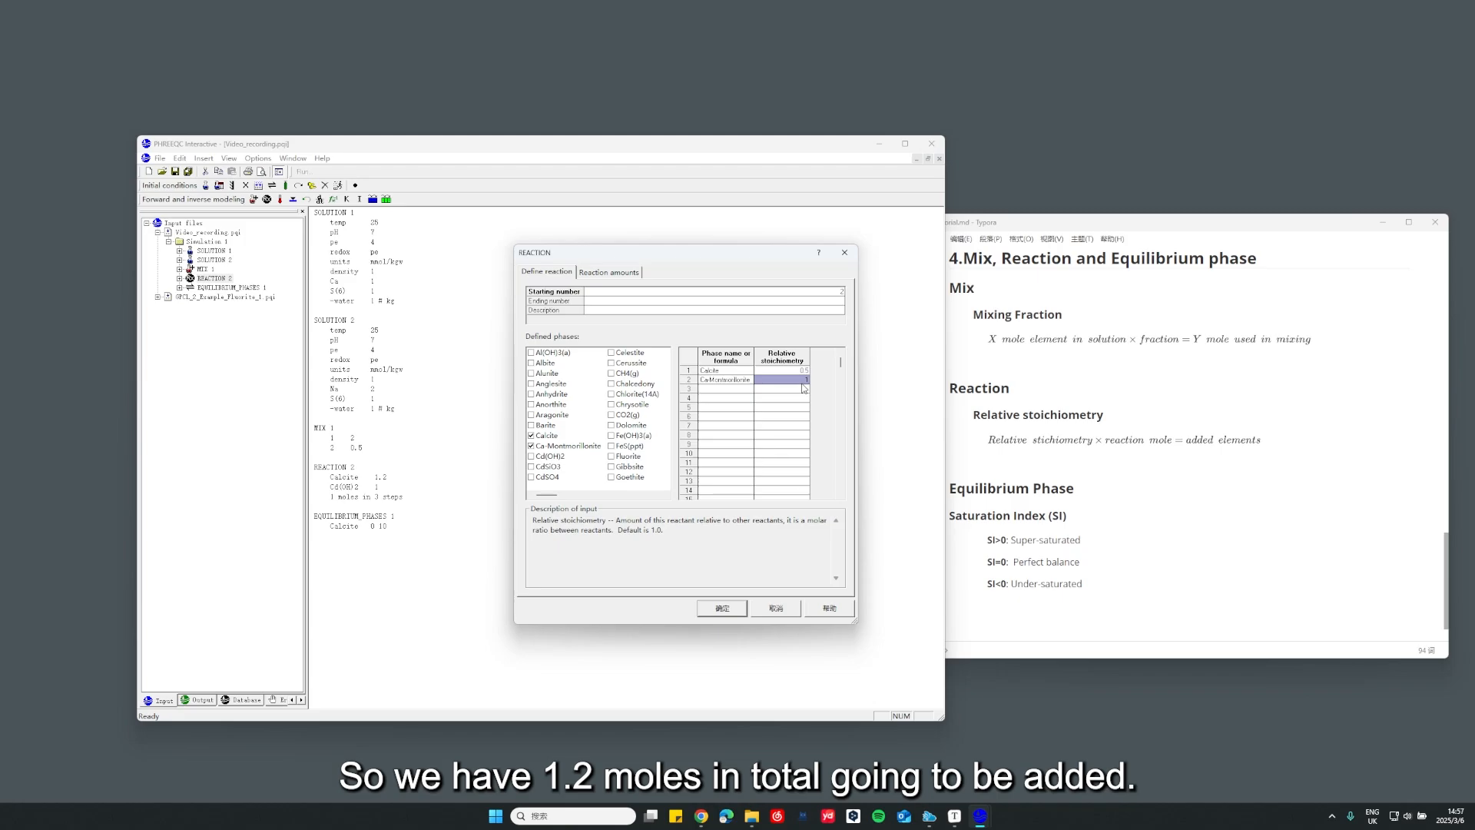
{"action": "left_click", "coordinate": [615, 271]}
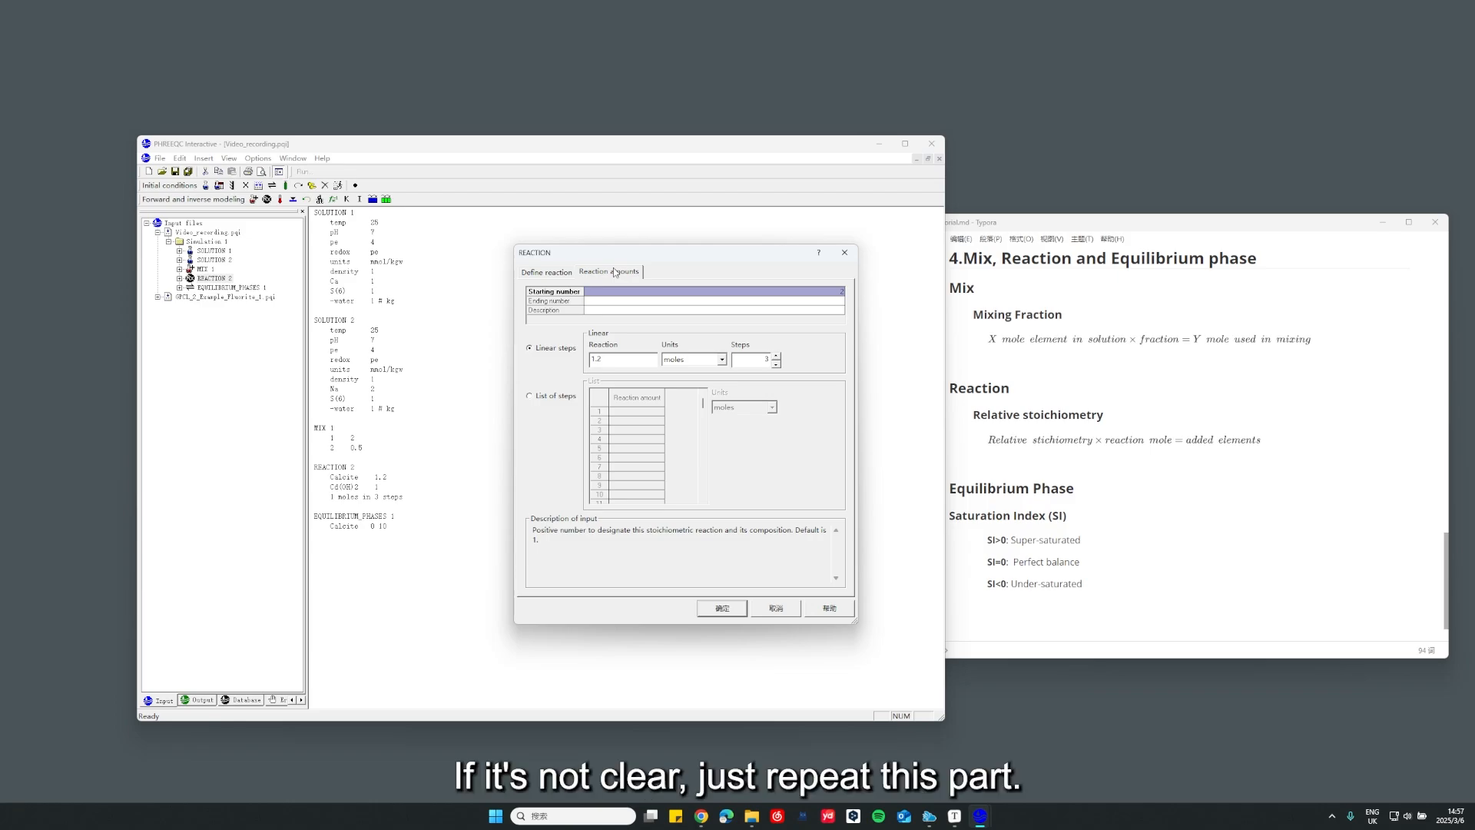
{"action": "left_click", "coordinate": [560, 274]}
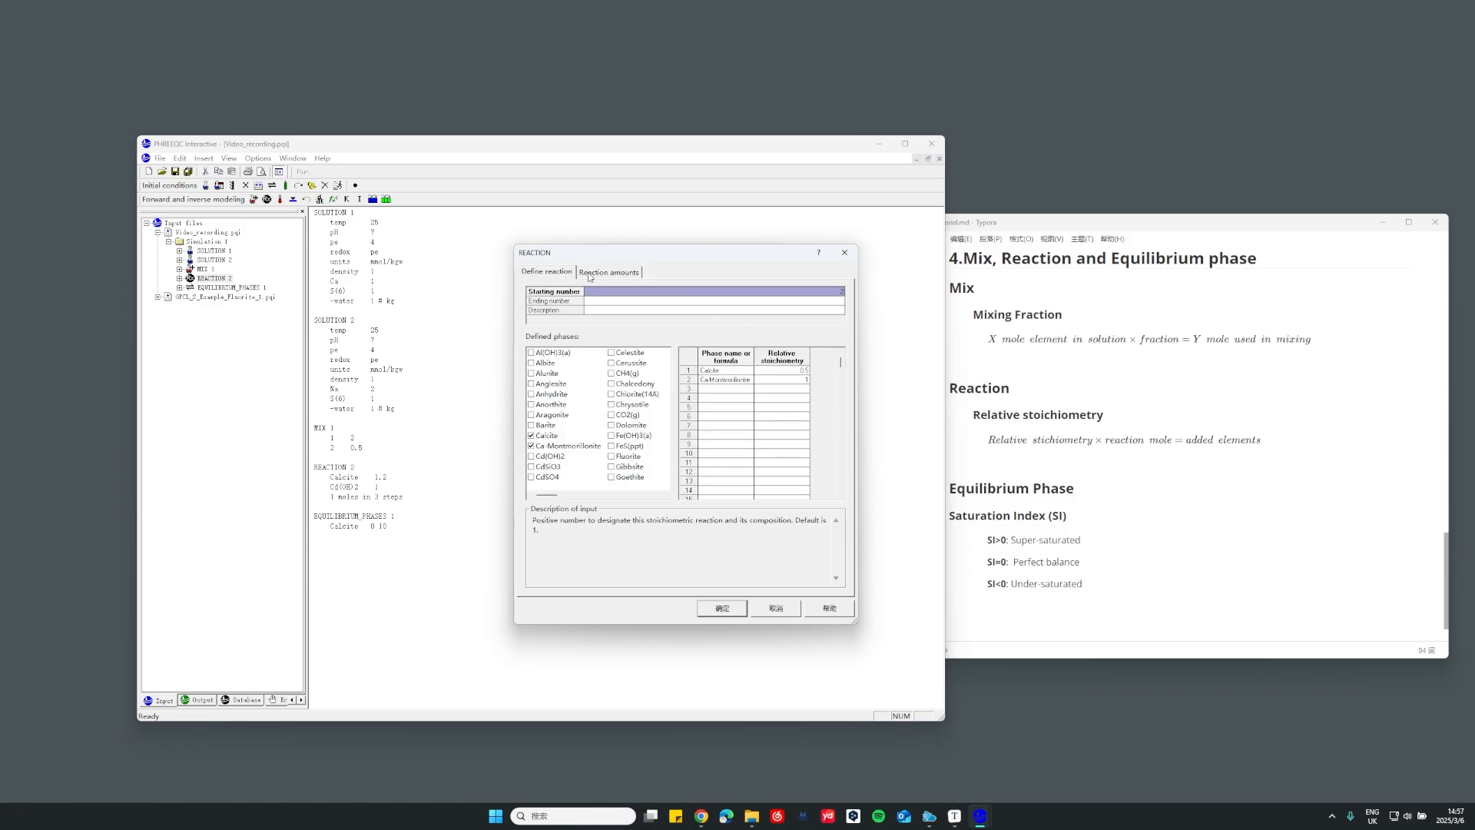
{"action": "left_click", "coordinate": [603, 274]}
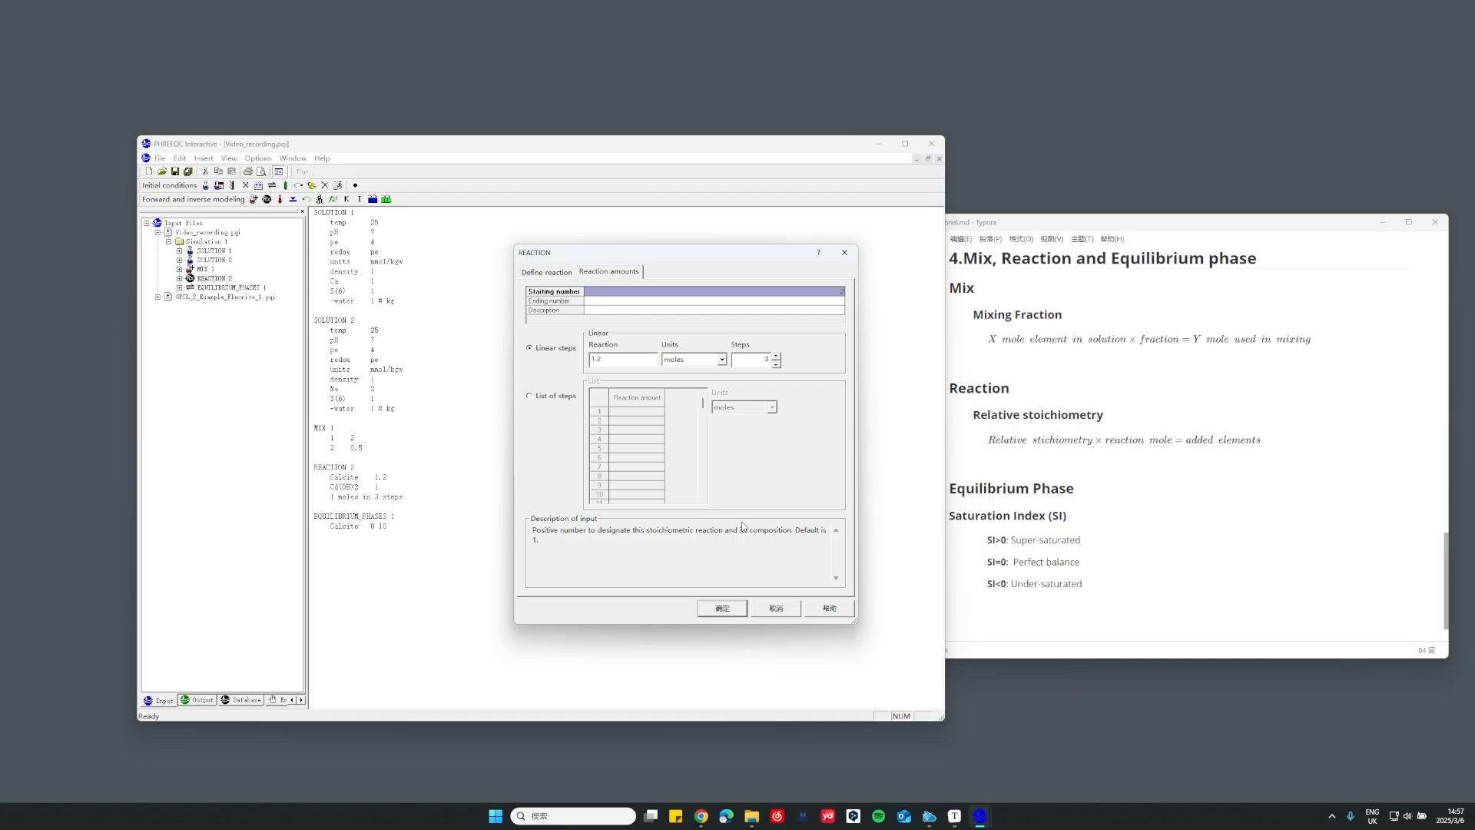
Define the reaction amounts as a list of steps with 0.2, 0.5 and 0.7, and check that the units are moles
{"action": "left_click", "coordinate": [544, 398]}
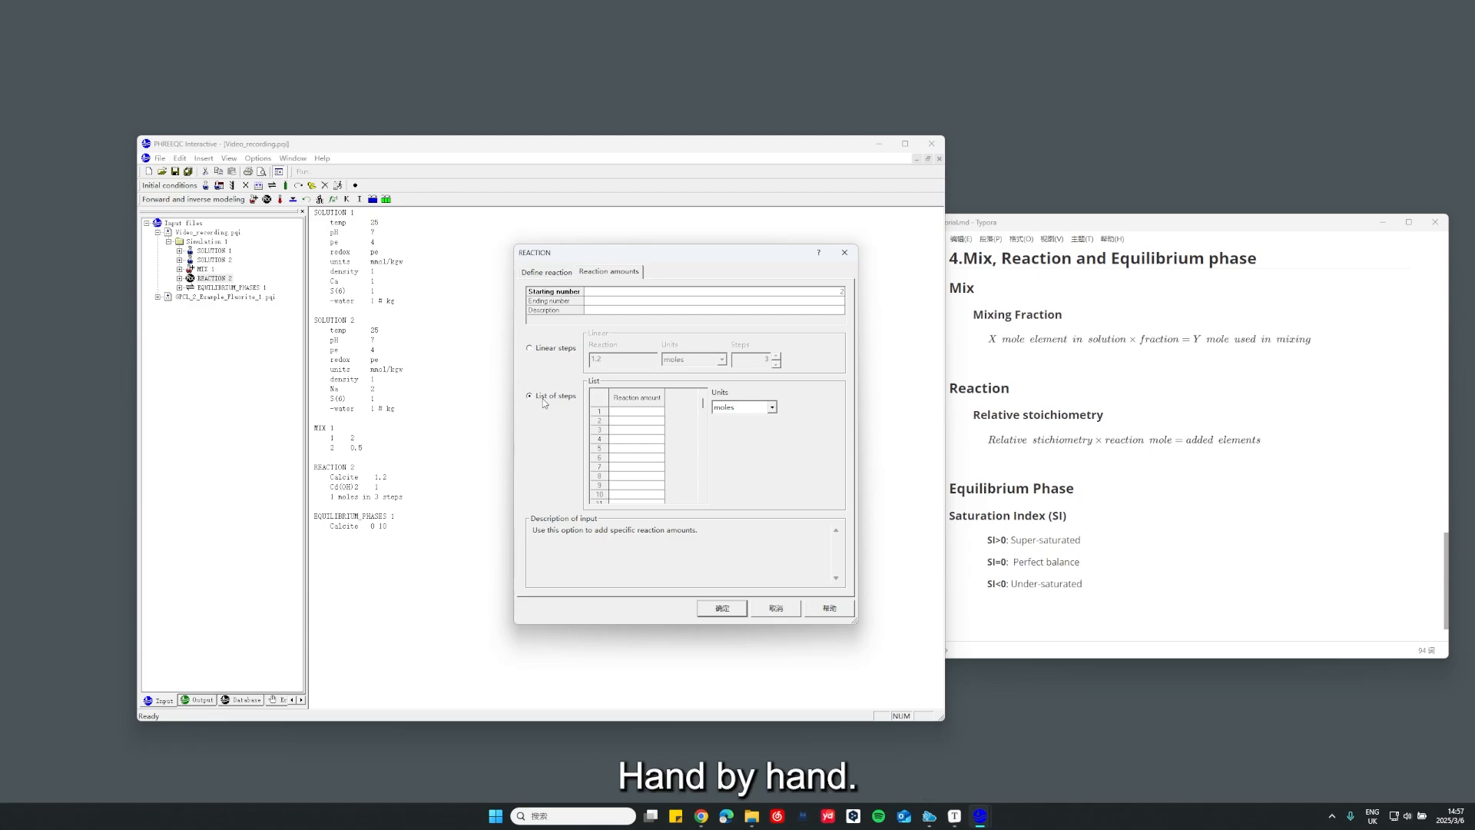
{"action": "left_click", "coordinate": [624, 410]}
{"action": "type", "text": "0.2"}
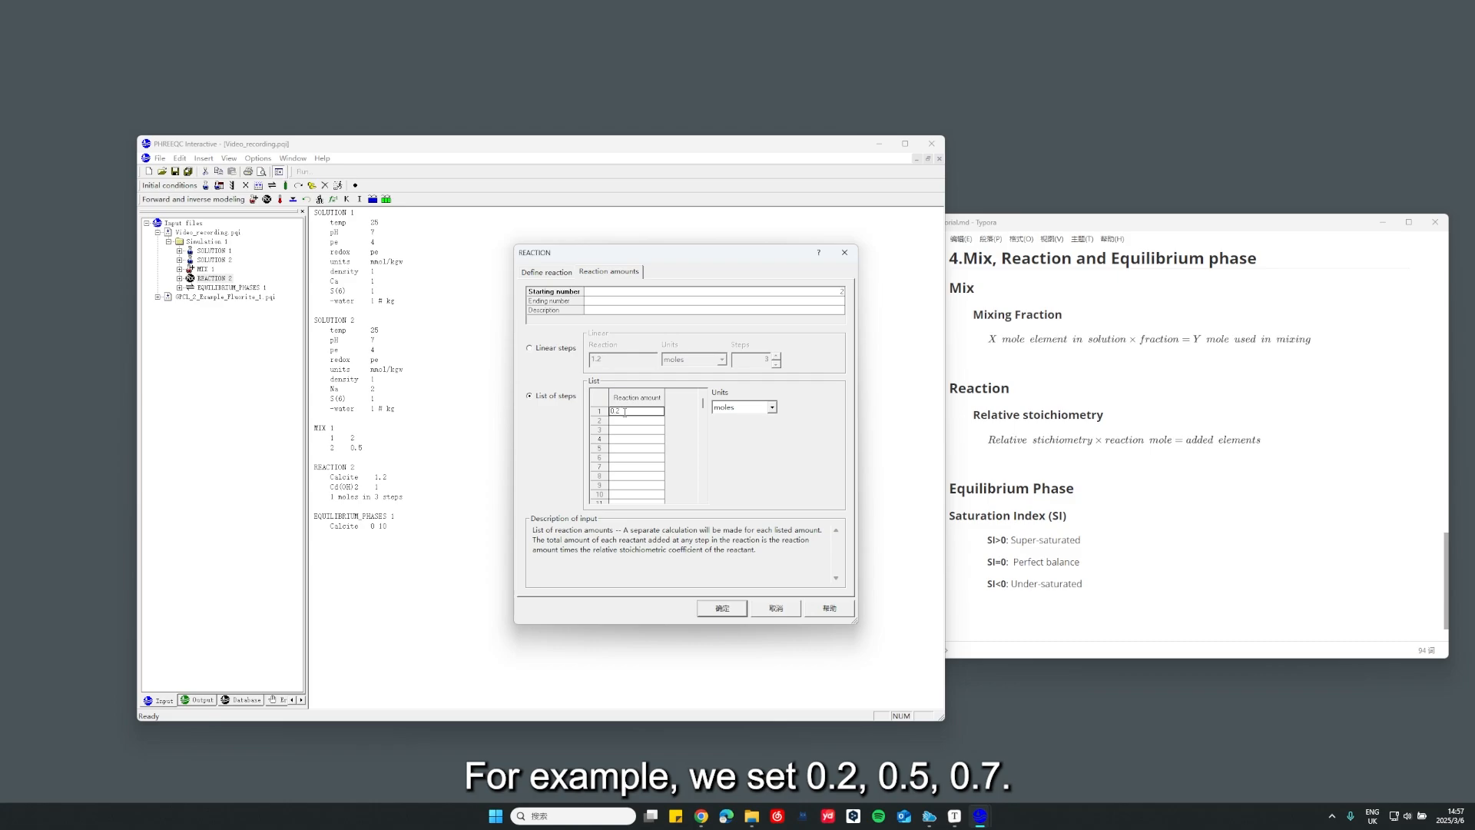
{"action": "left_click", "coordinate": [630, 427]}
{"action": "type", "text": "0.5"}
{"action": "key", "text": "Return"}
{"action": "type", "text": "0.7"}
{"action": "key", "text": "Return"}
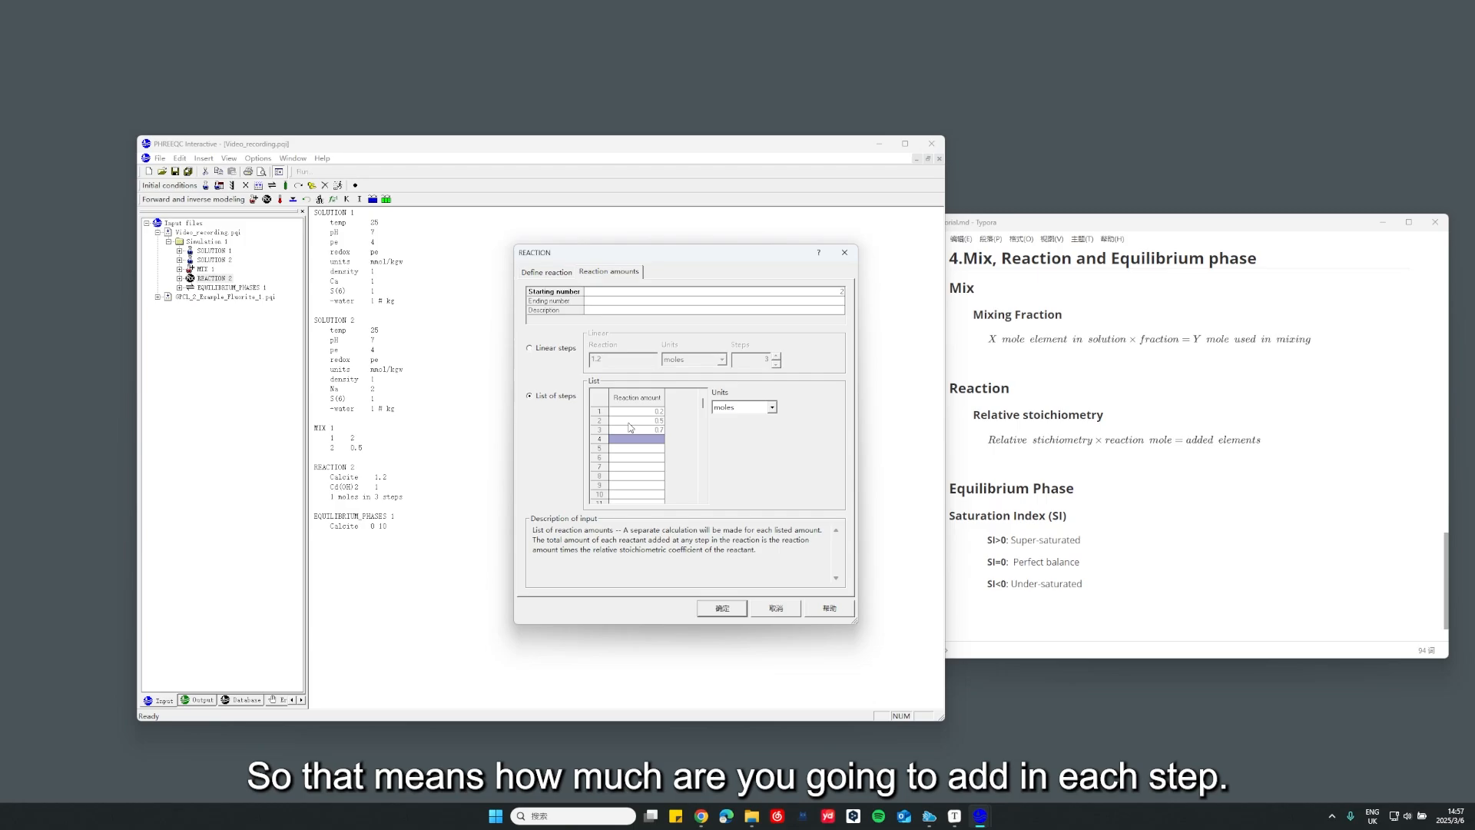
{"action": "left_click", "coordinate": [635, 413]}
{"action": "left_click", "coordinate": [646, 422]}
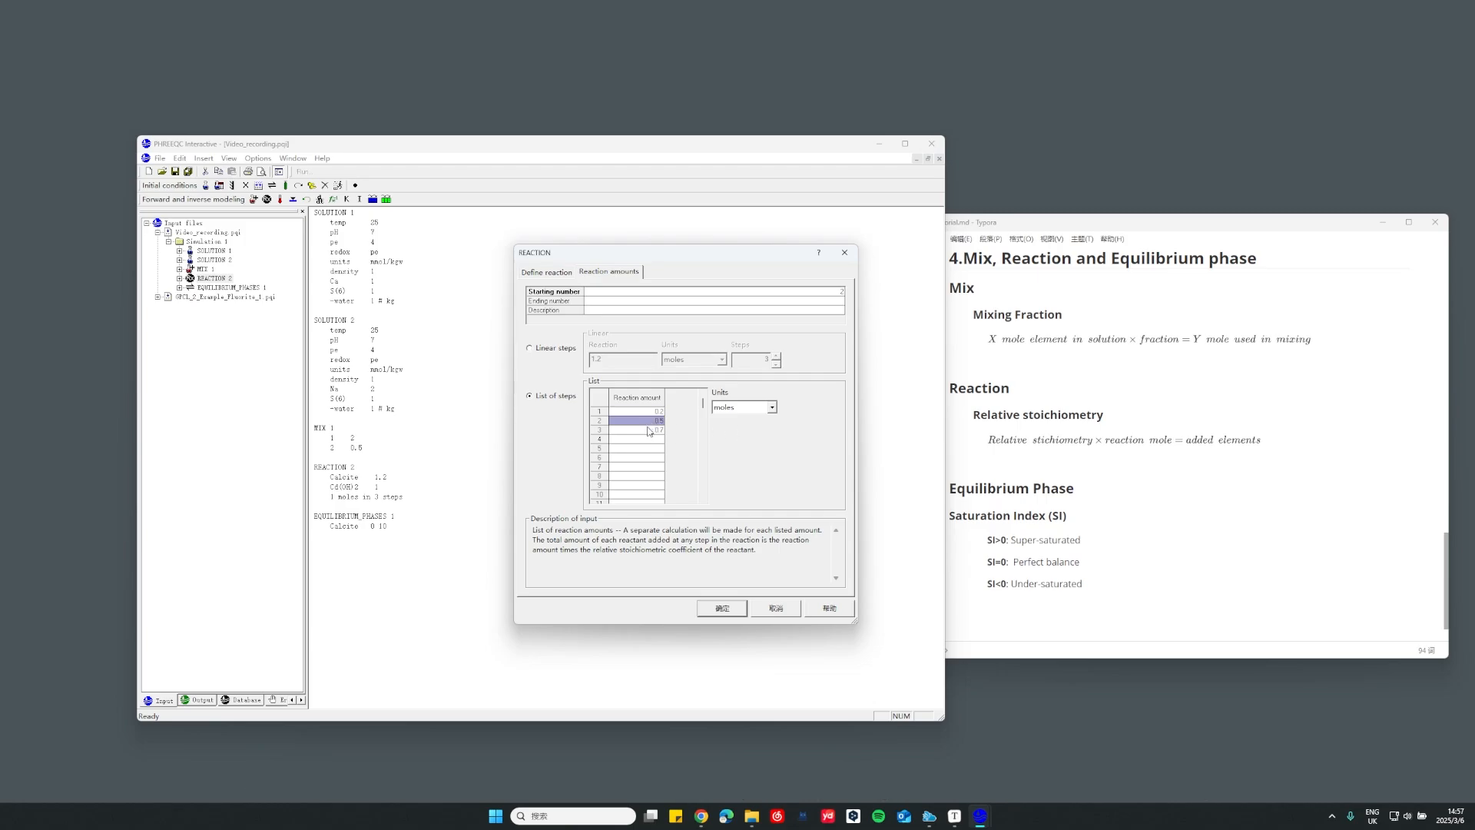
{"action": "left_click", "coordinate": [649, 431]}
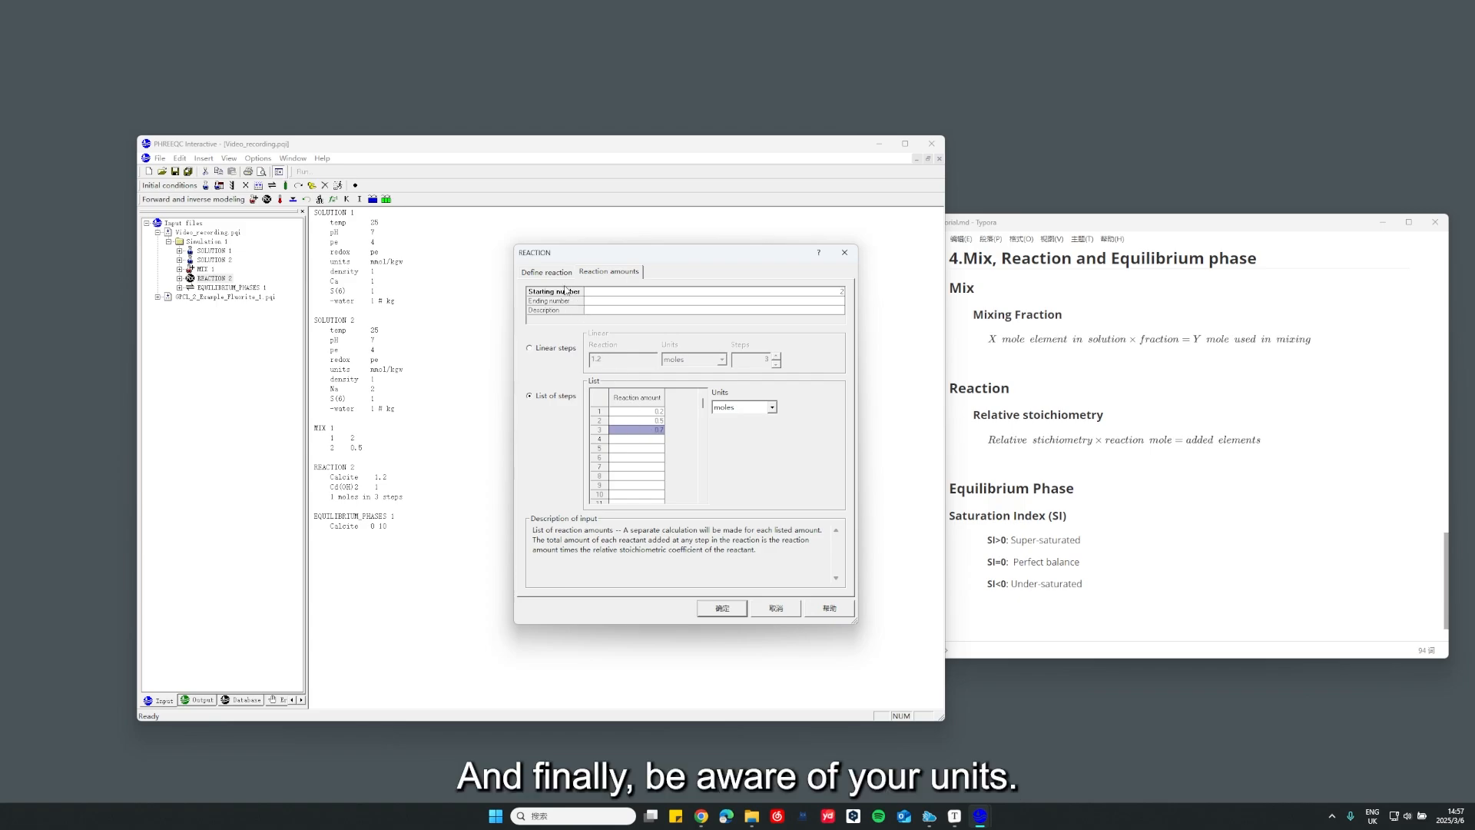
{"action": "left_click", "coordinate": [772, 409]}
{"action": "left_click", "coordinate": [774, 411]}
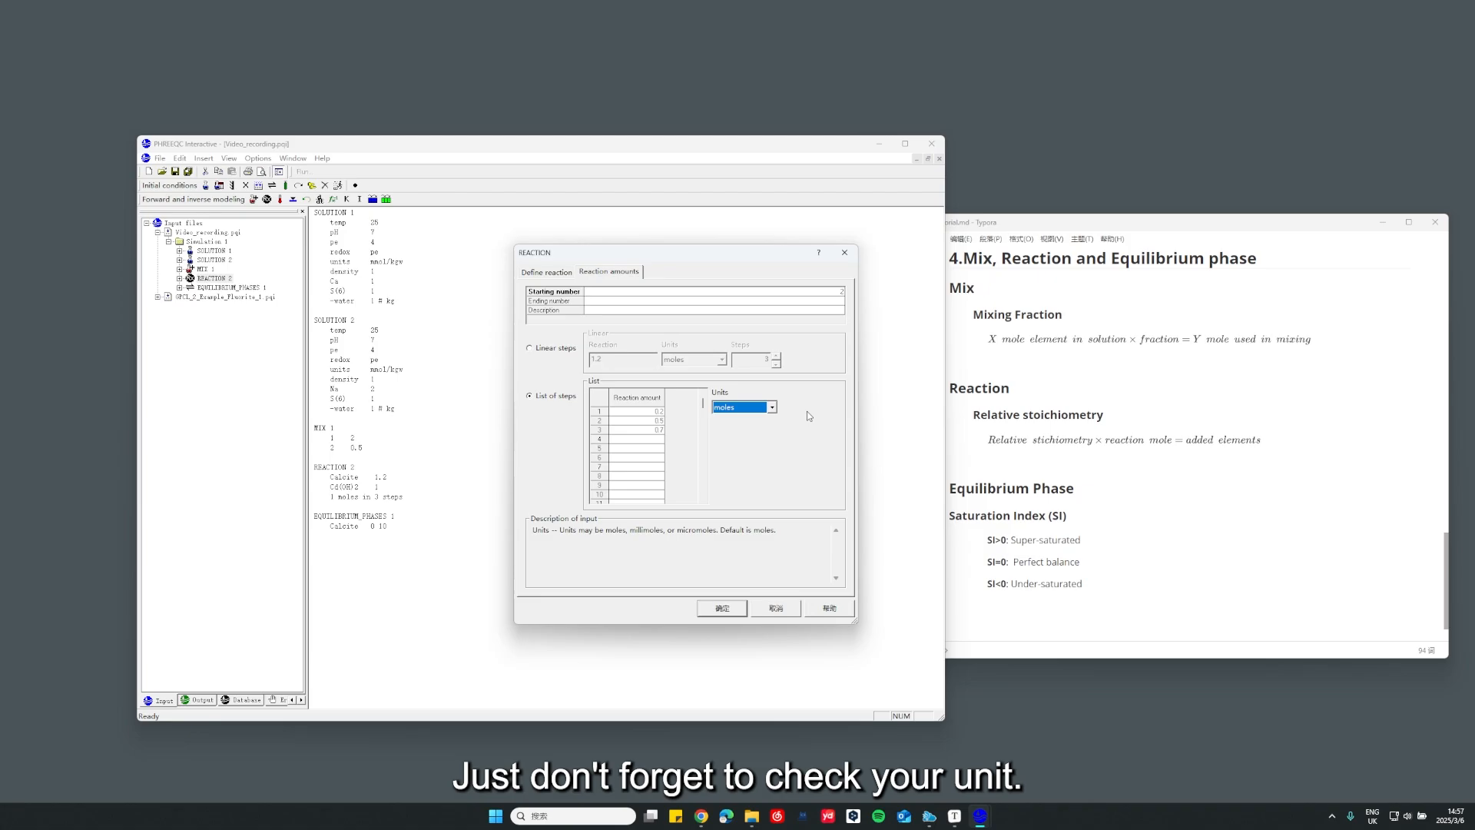
Browse the available phase names for the third reactant, enter Na as its formula, and accept the reaction definition
{"action": "left_click", "coordinate": [561, 277]}
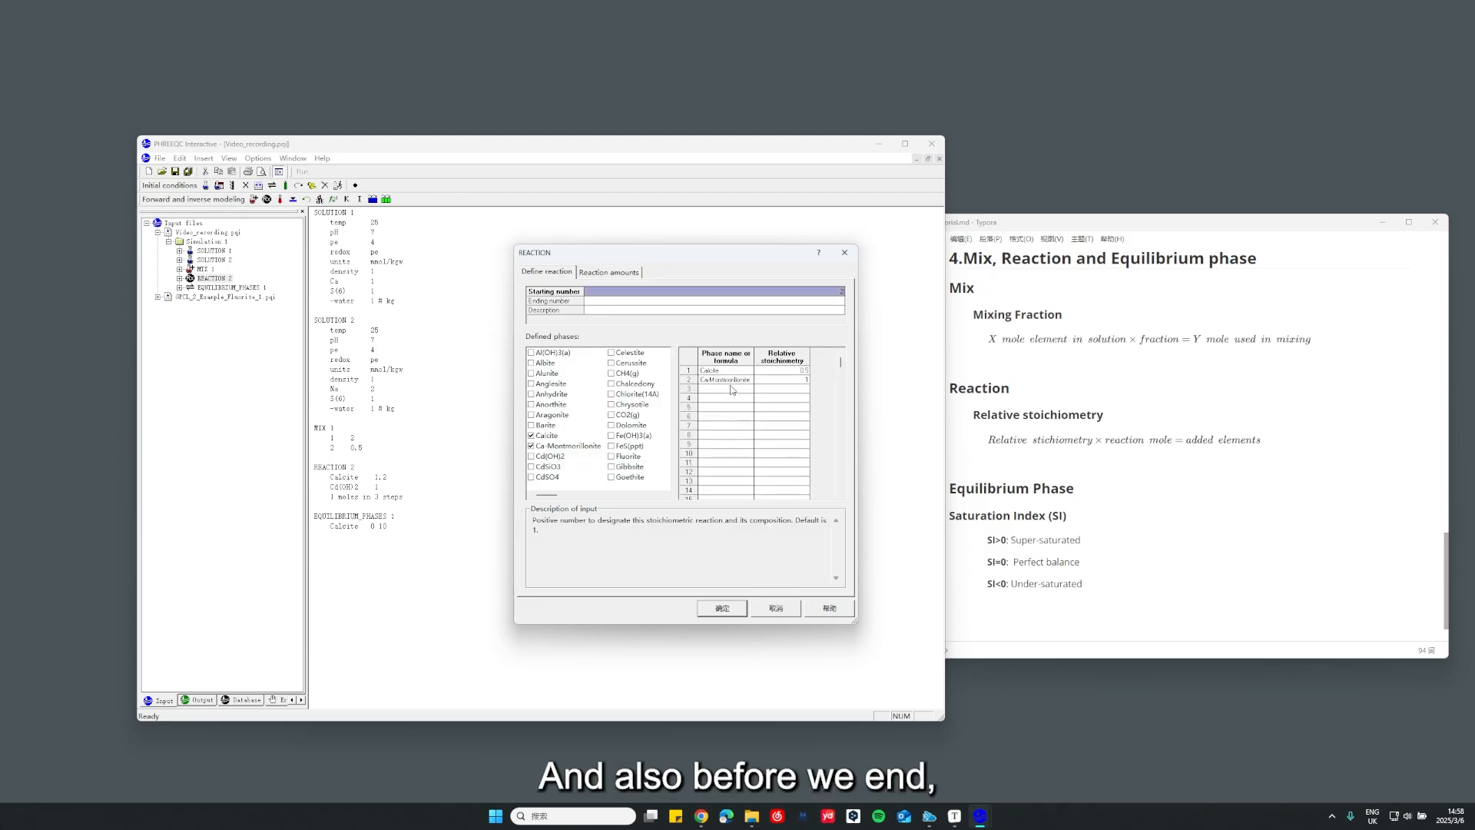
{"action": "left_click", "coordinate": [703, 390]}
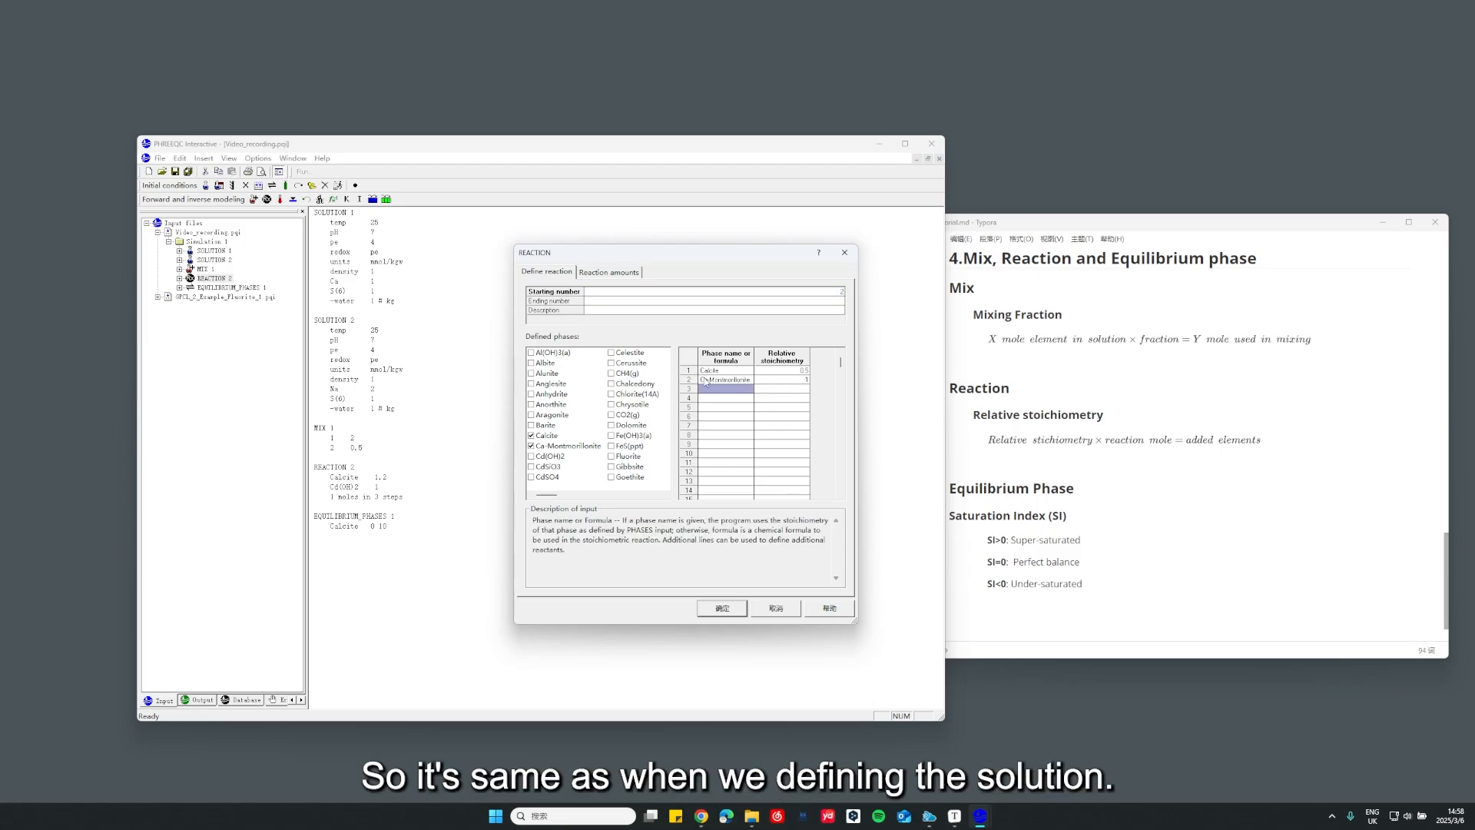
{"action": "double_click", "coordinate": [742, 390]}
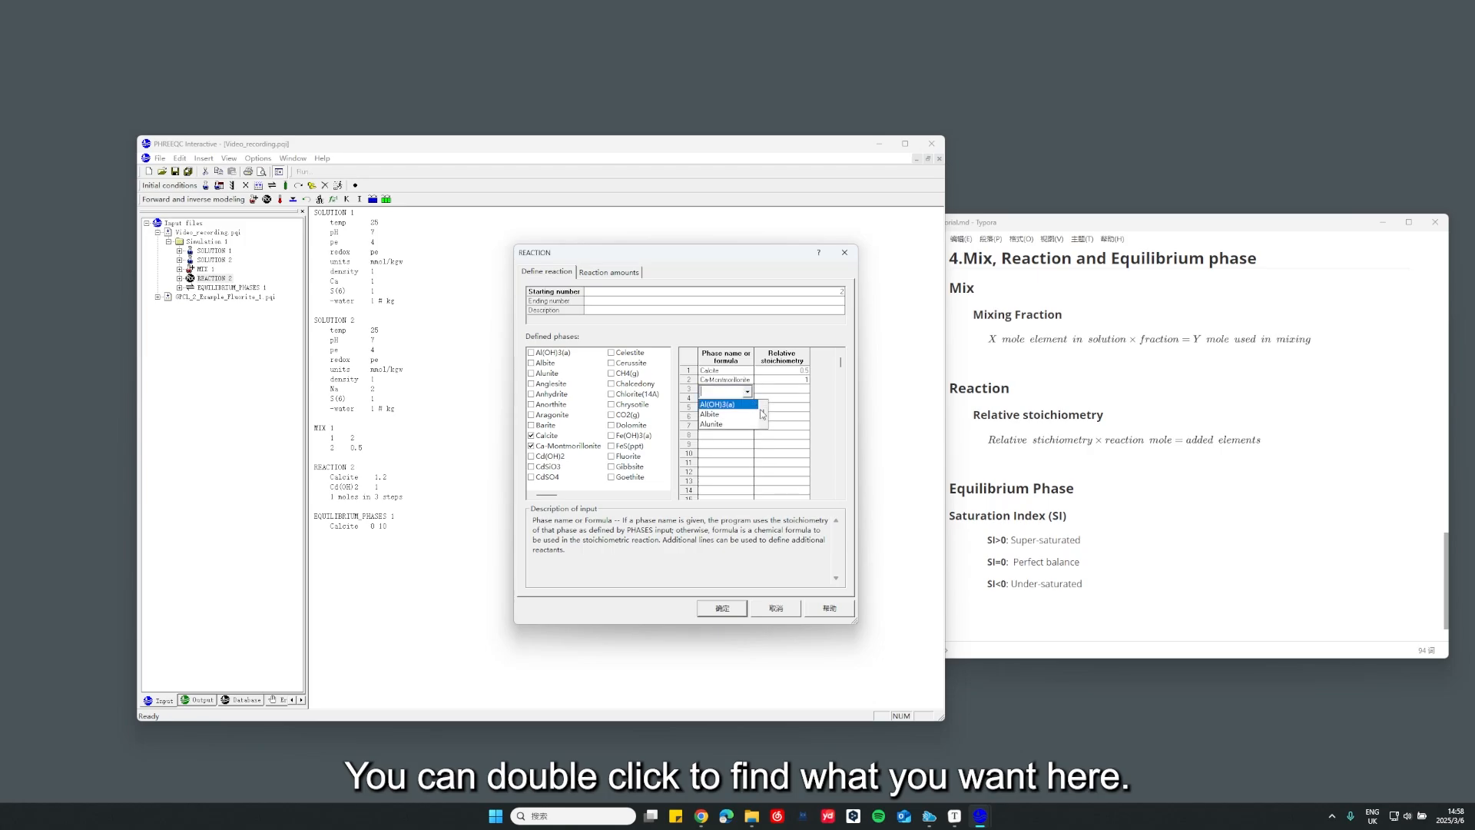
{"action": "scroll", "coordinate": [722, 418], "scroll_direction": "down", "scroll_amount": 3}
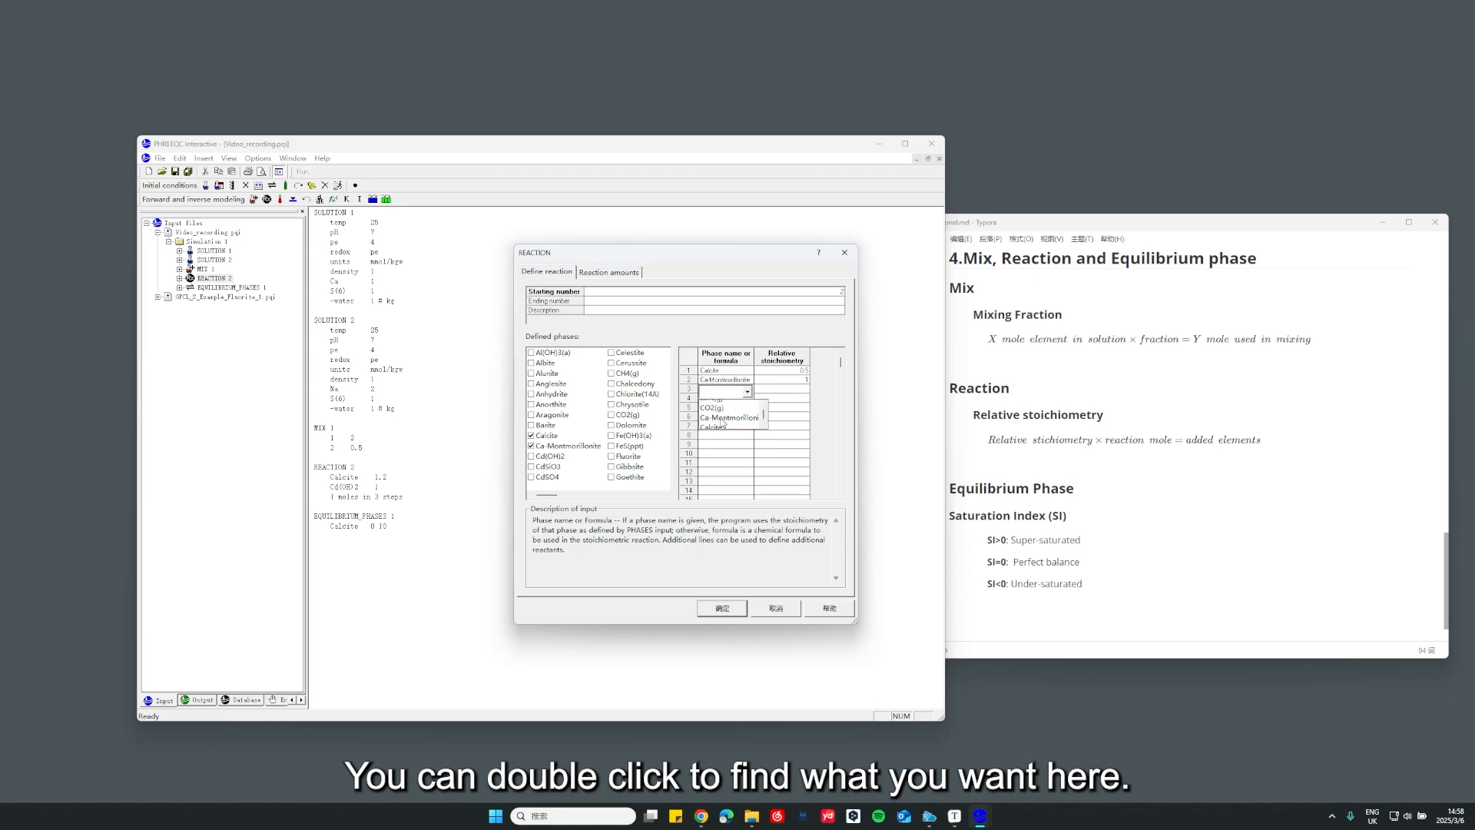
{"action": "scroll", "coordinate": [721, 422], "scroll_direction": "down", "scroll_amount": 2}
{"action": "left_click", "coordinate": [748, 393]}
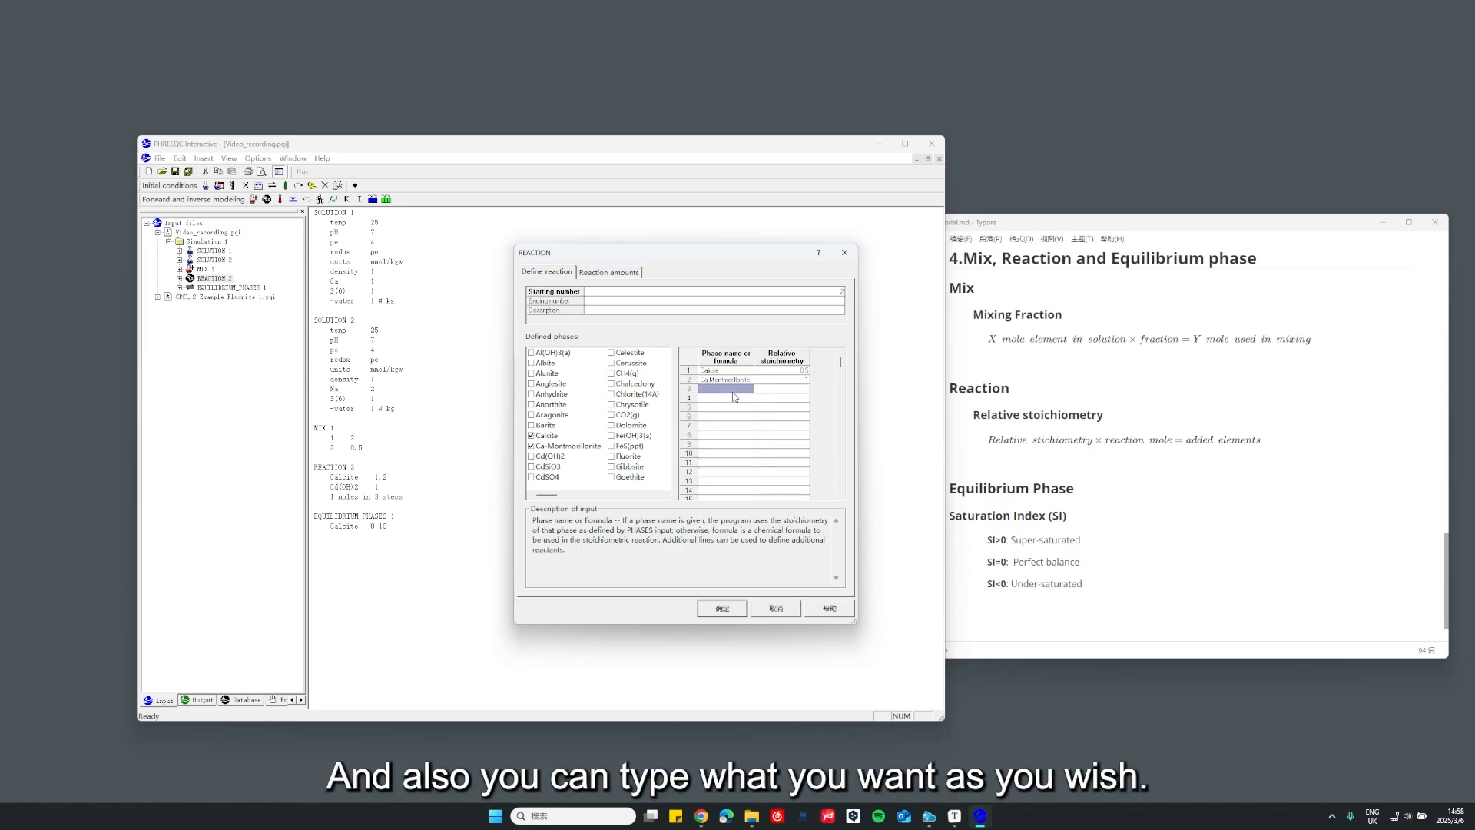
{"action": "type", "text": "Na"}
{"action": "left_click", "coordinate": [733, 397]}
{"action": "left_click", "coordinate": [721, 389]}
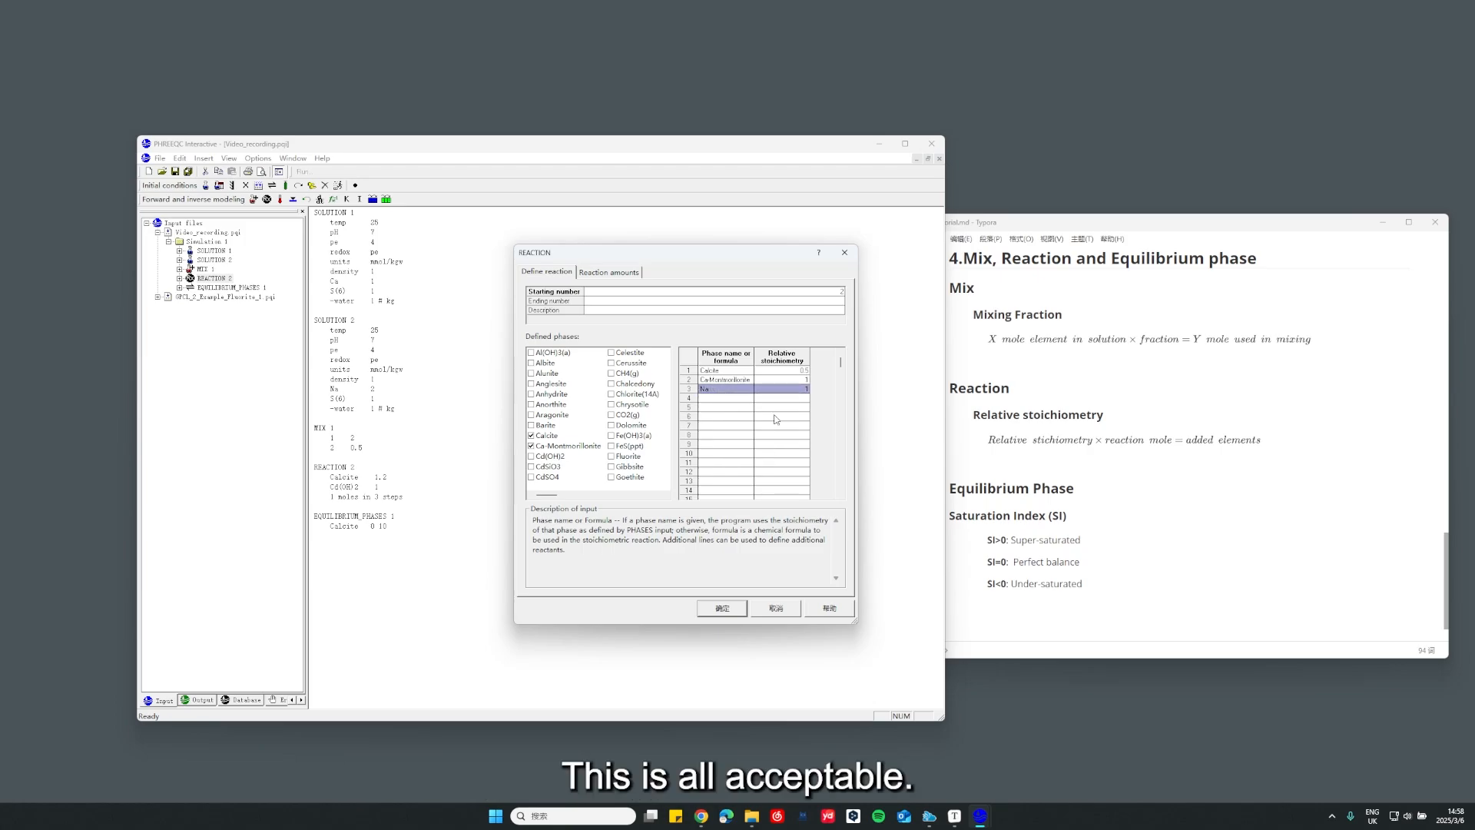
{"action": "left_click", "coordinate": [722, 608]}
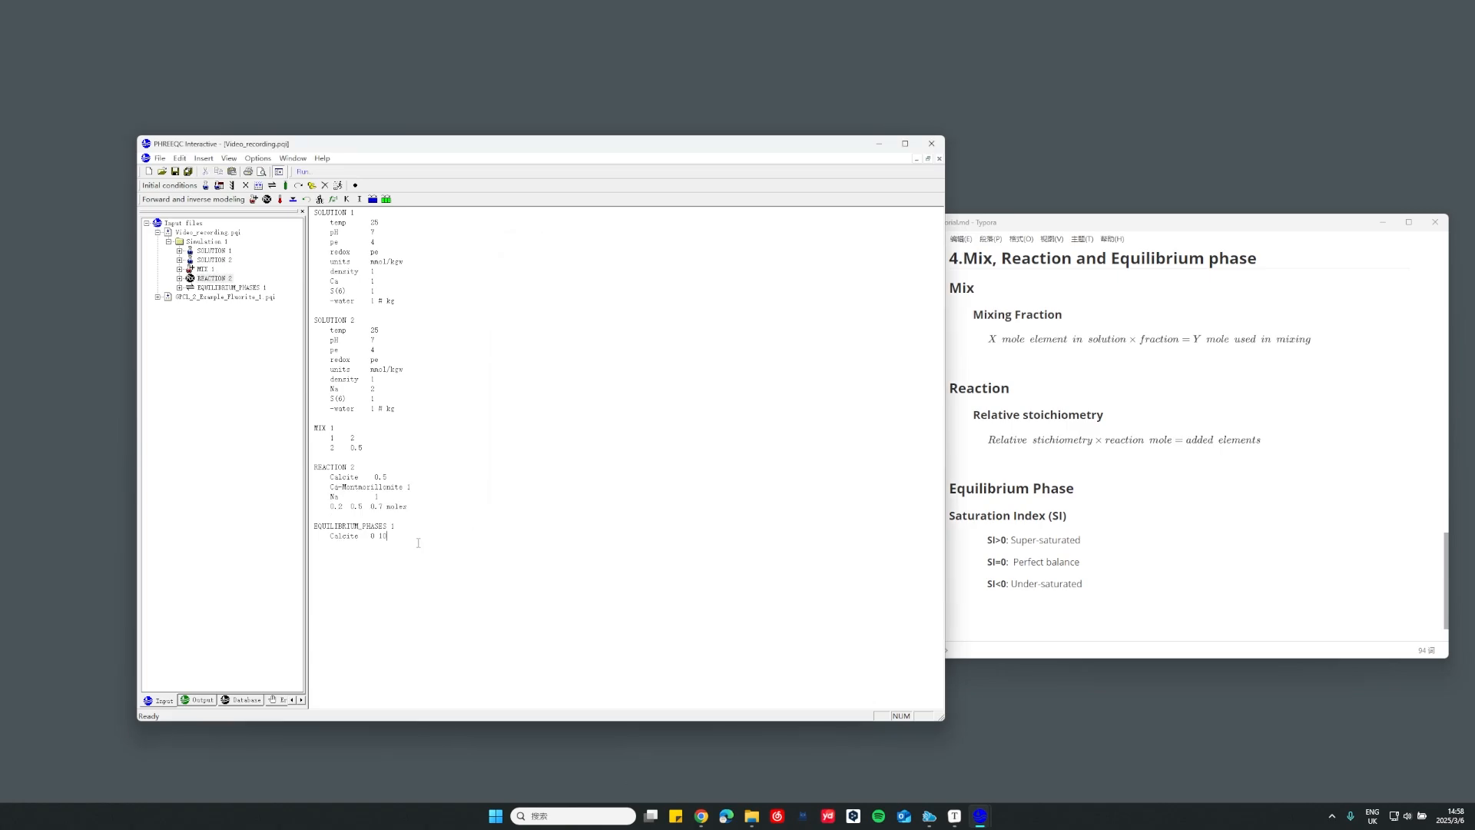
Open the EQUILIBRIUM_PHASES 1 definition, examine Calcite's name, saturation index and amount in moles, and accept the default values
{"action": "left_click", "coordinate": [216, 288]}
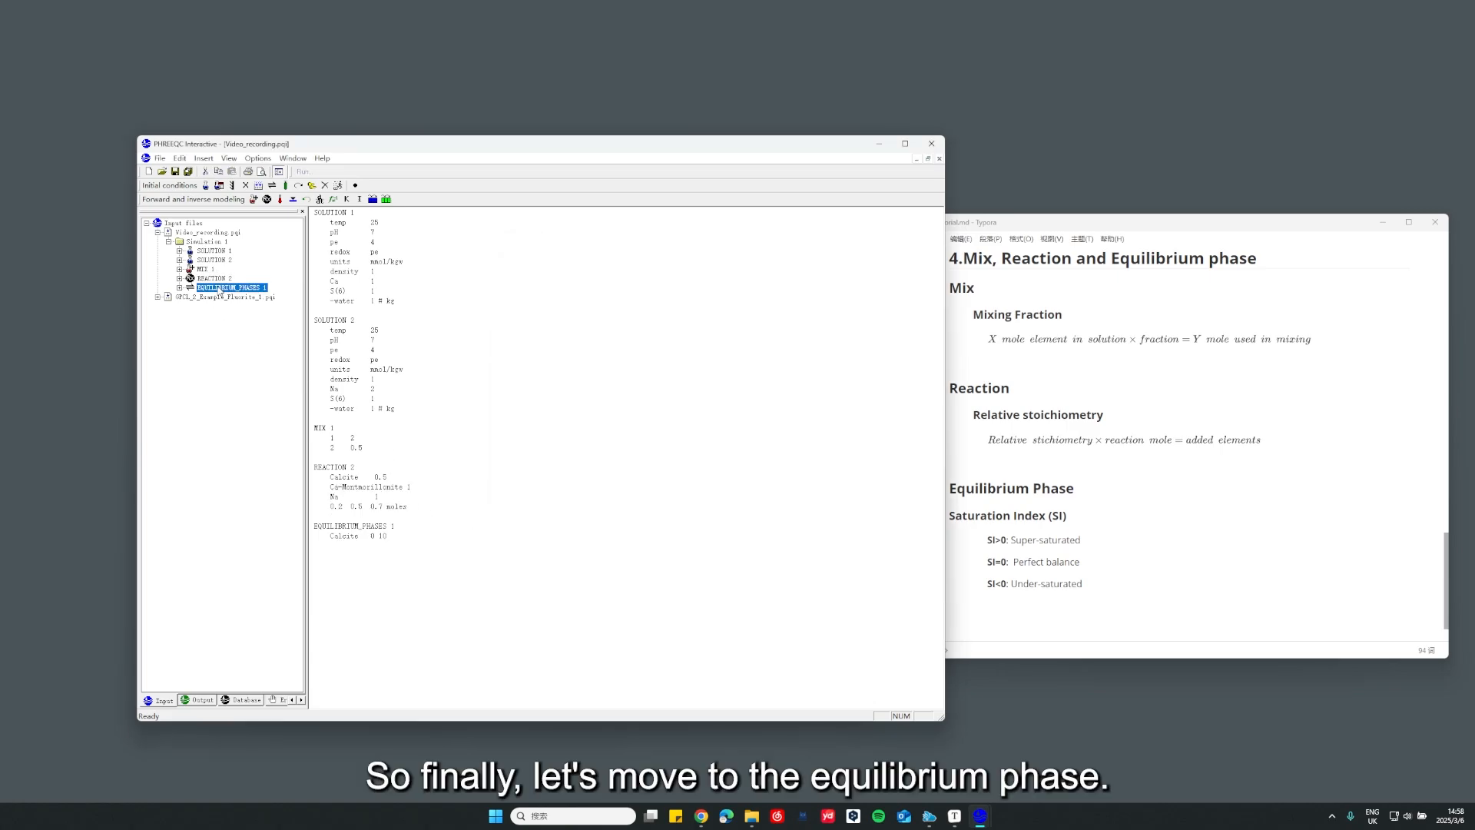
{"action": "double_click", "coordinate": [220, 288]}
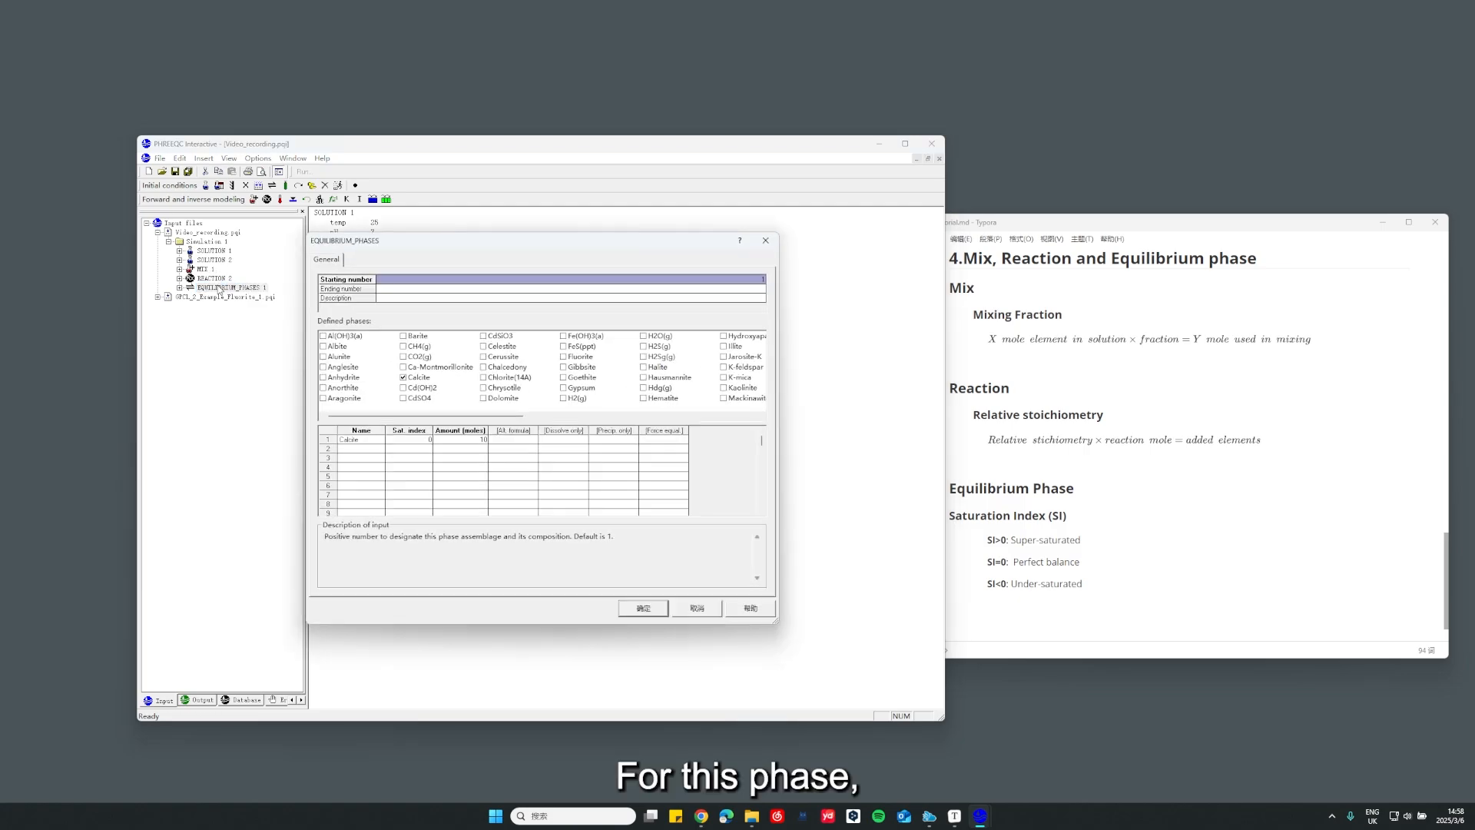
{"action": "left_click_drag", "start_coordinate": [417, 246], "coordinate": [625, 245]}
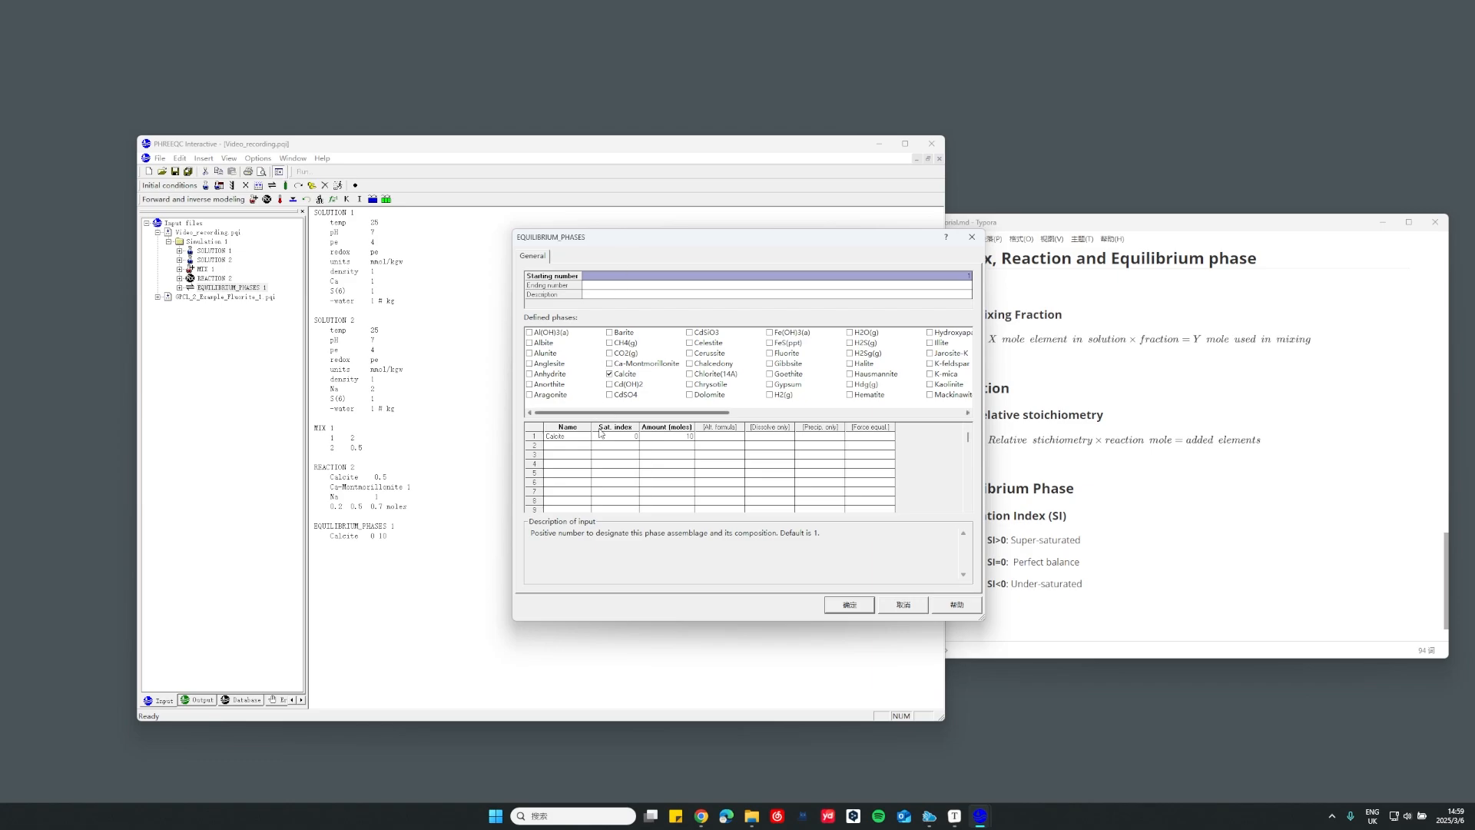
{"action": "left_click", "coordinate": [574, 436]}
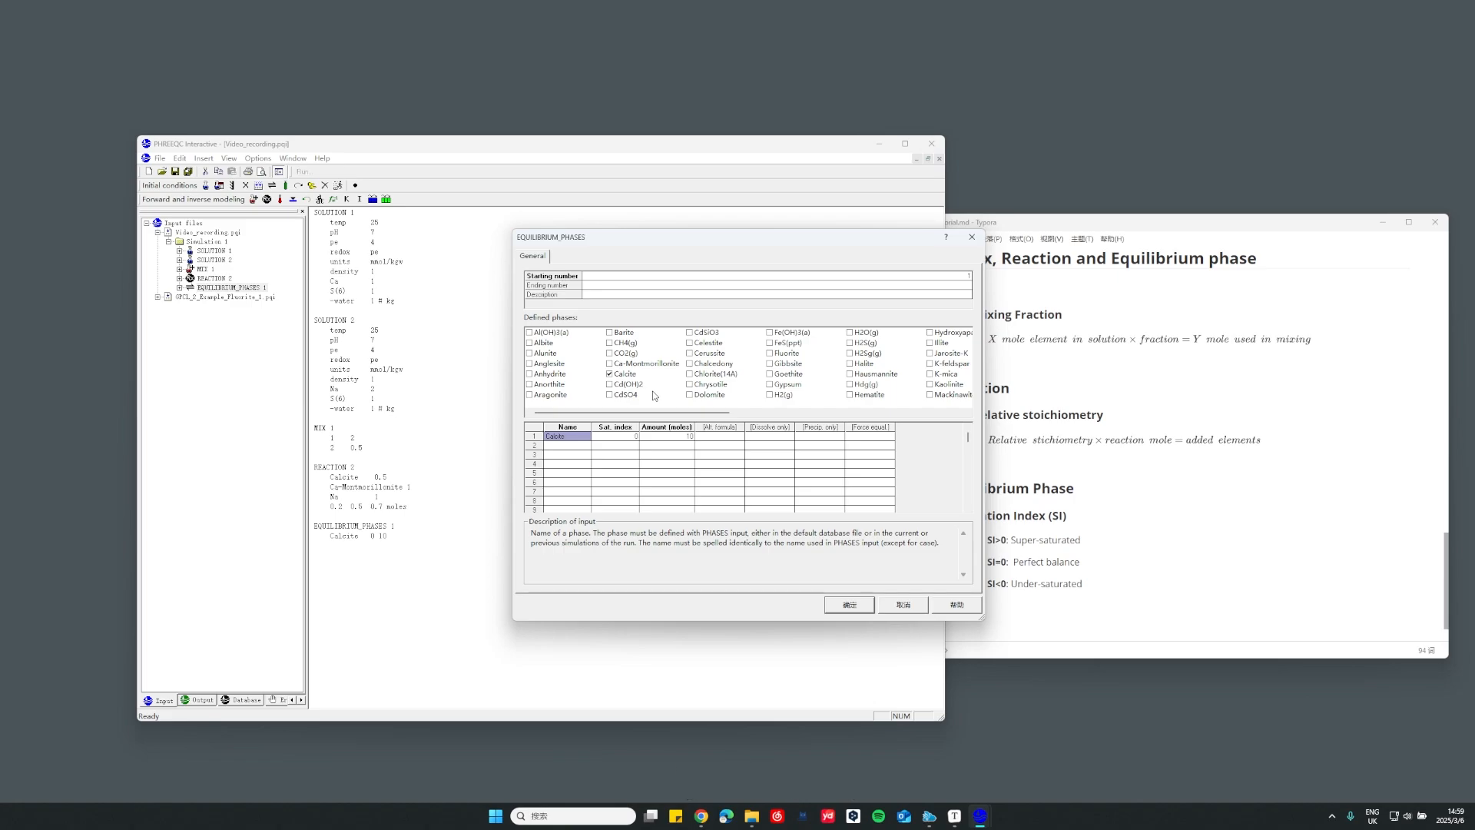
{"action": "left_click", "coordinate": [603, 436]}
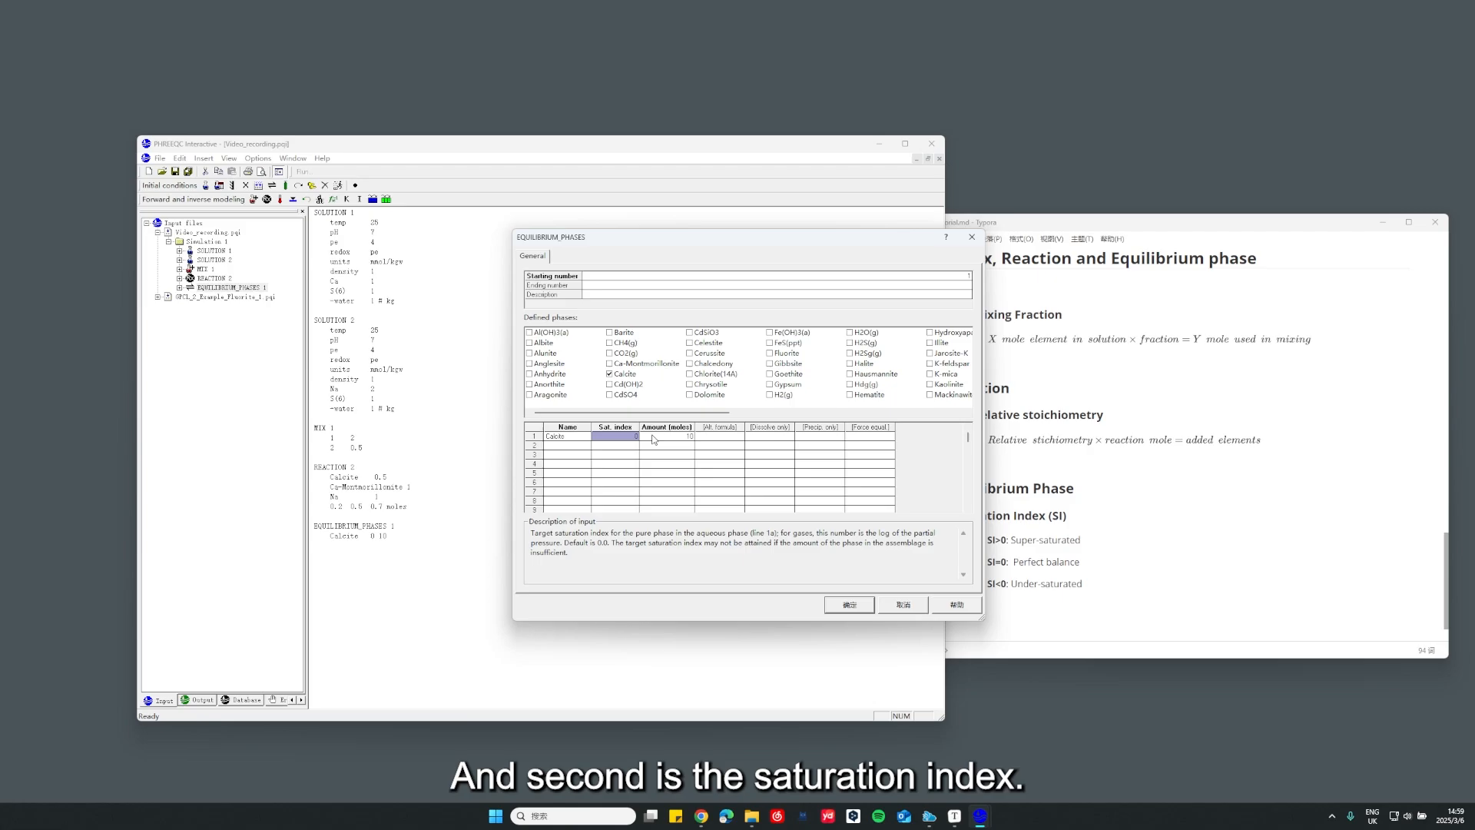
{"action": "left_click_drag", "start_coordinate": [803, 241], "coordinate": [754, 232]}
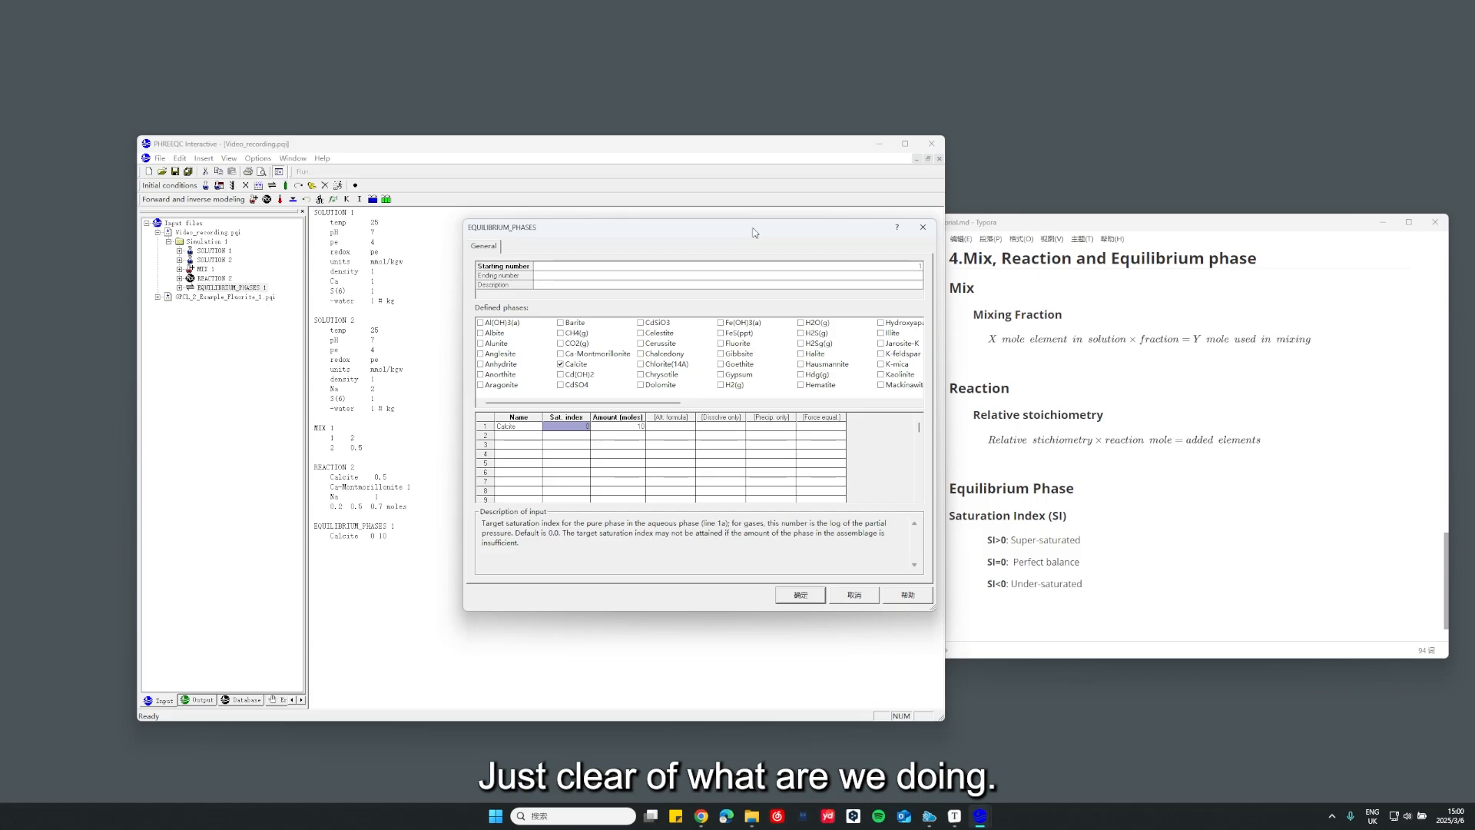
{"action": "left_click", "coordinate": [611, 427]}
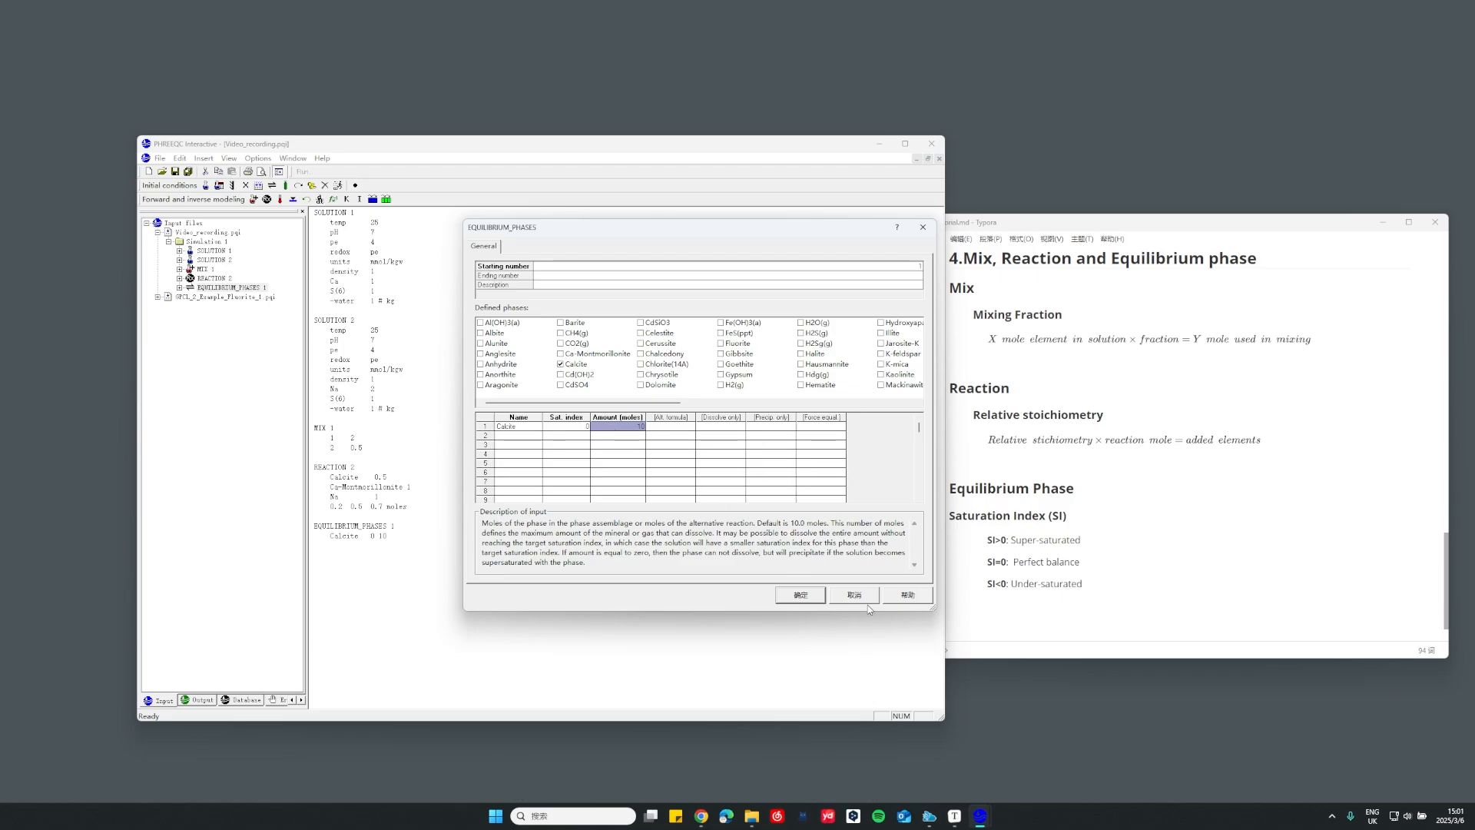
{"action": "left_click", "coordinate": [578, 427]}
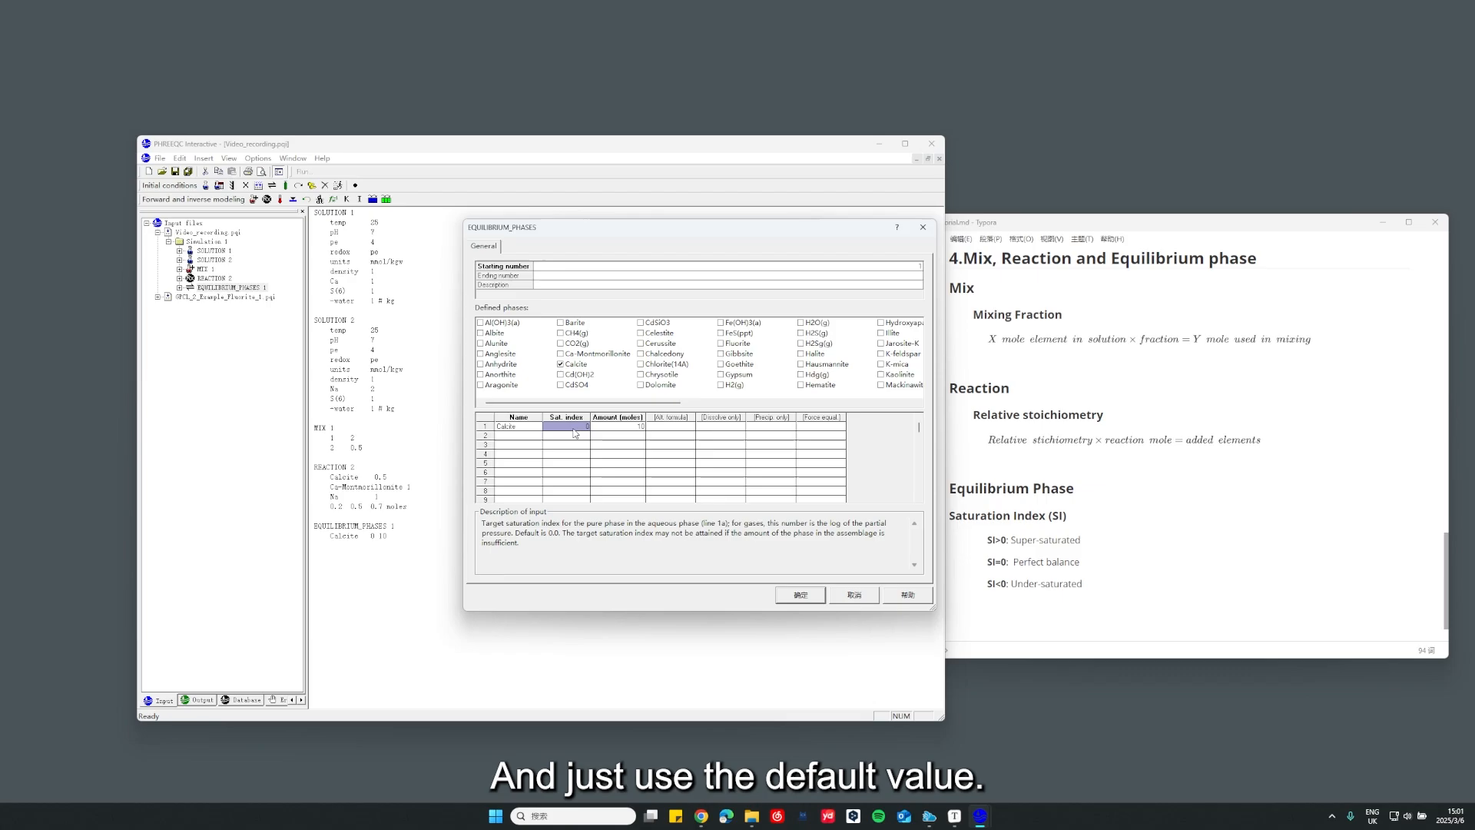
{"action": "left_click", "coordinate": [658, 427]}
{"action": "left_click", "coordinate": [636, 425]}
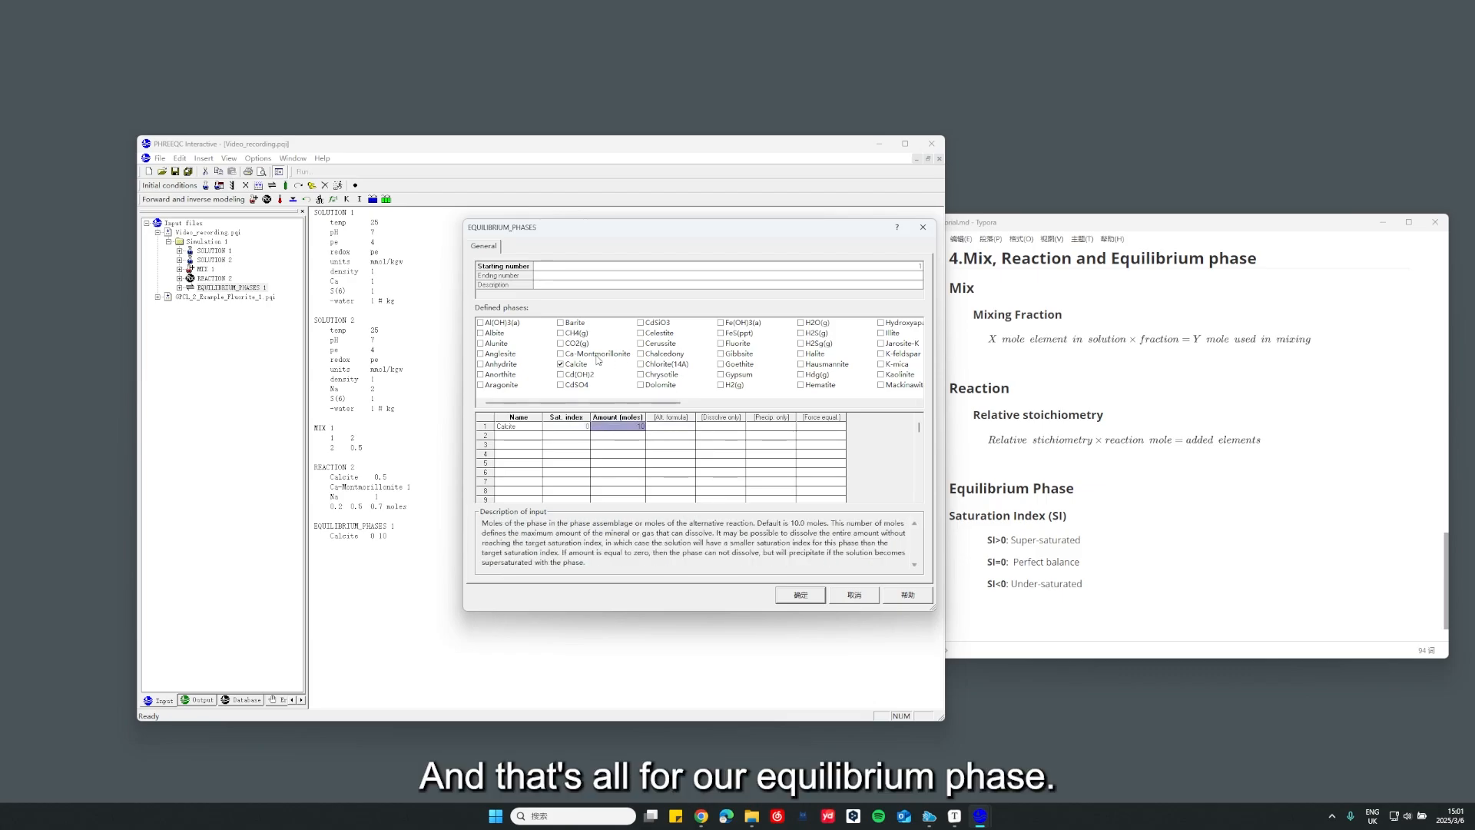
{"action": "left_click", "coordinate": [801, 595]}
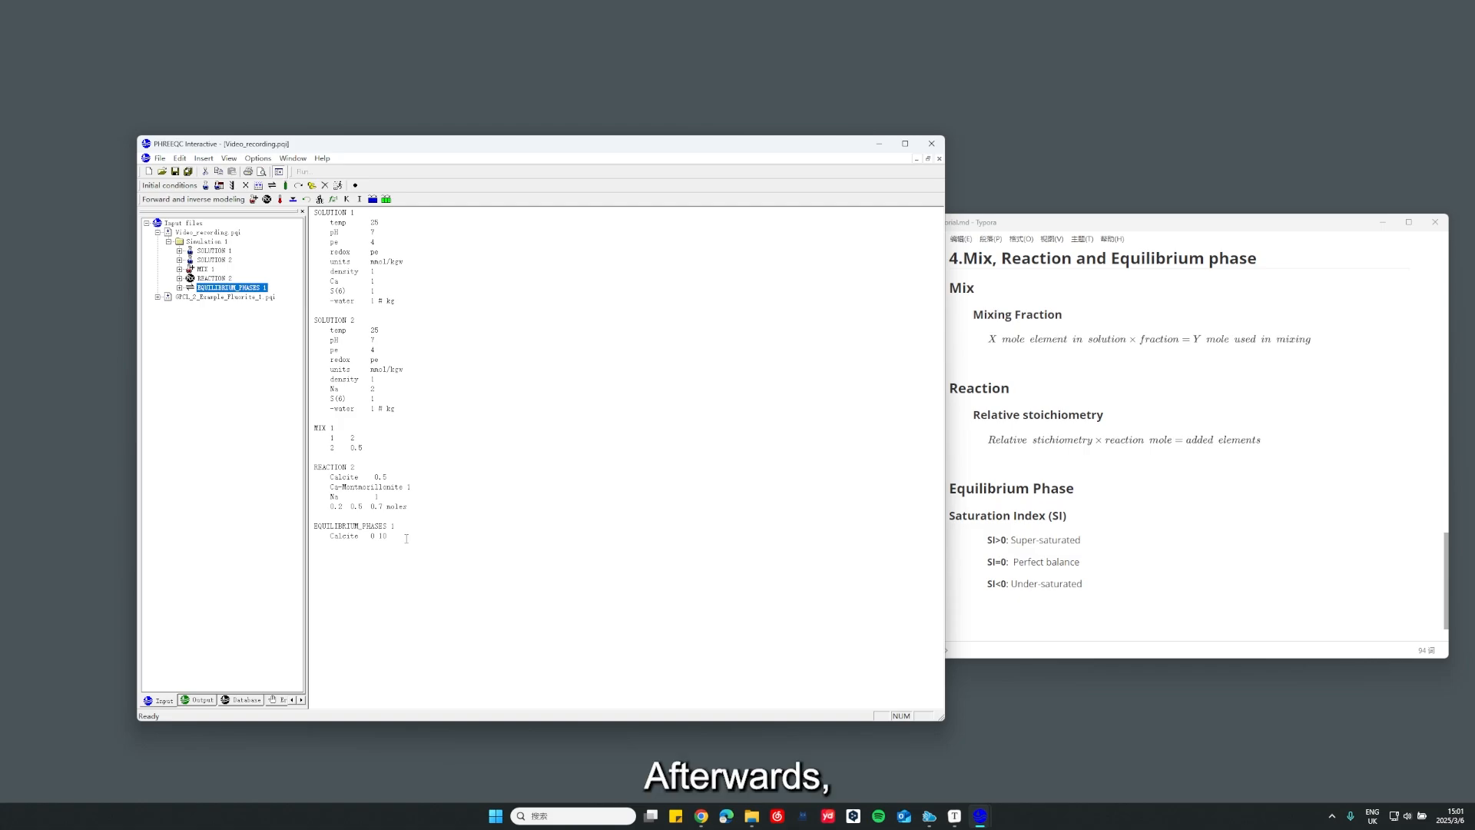
{"action": "left_click", "coordinate": [411, 546]}
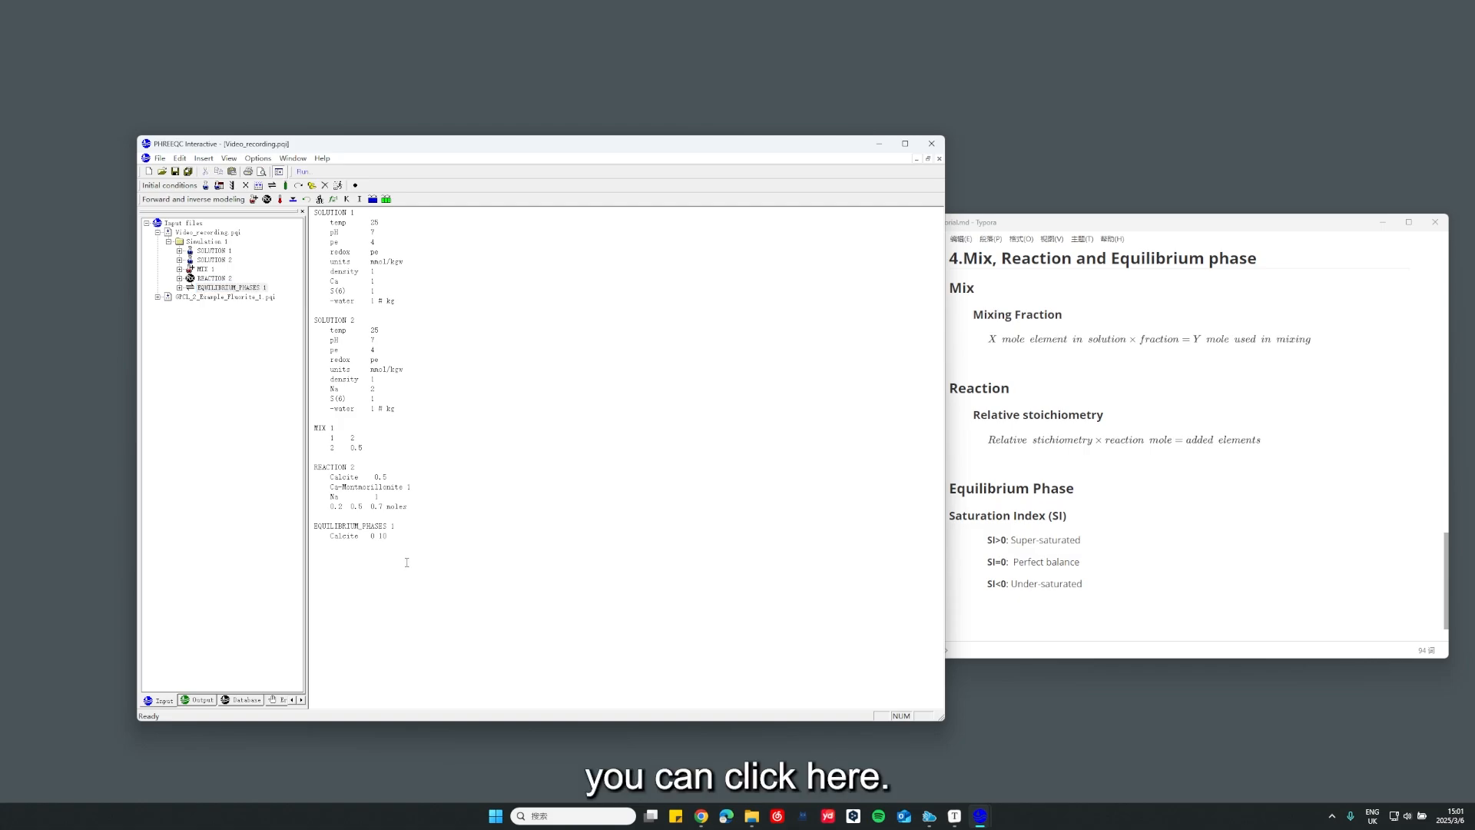
Run the Video_recording.pqi simulation with the default input, output and database files, replacing the existing output file
{"action": "left_click", "coordinate": [306, 172]}
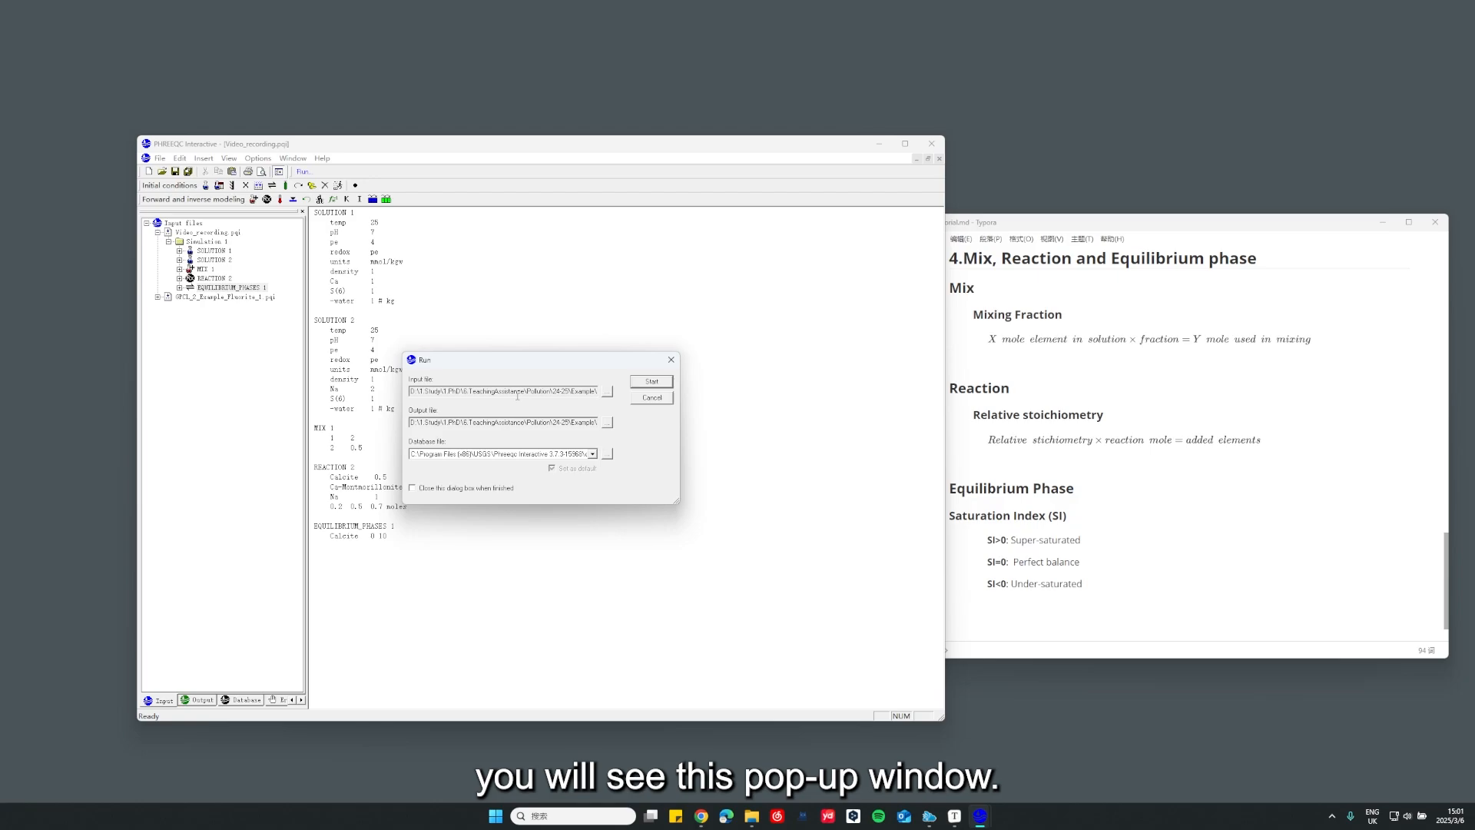
{"action": "left_click_drag", "start_coordinate": [527, 359], "coordinate": [560, 346]}
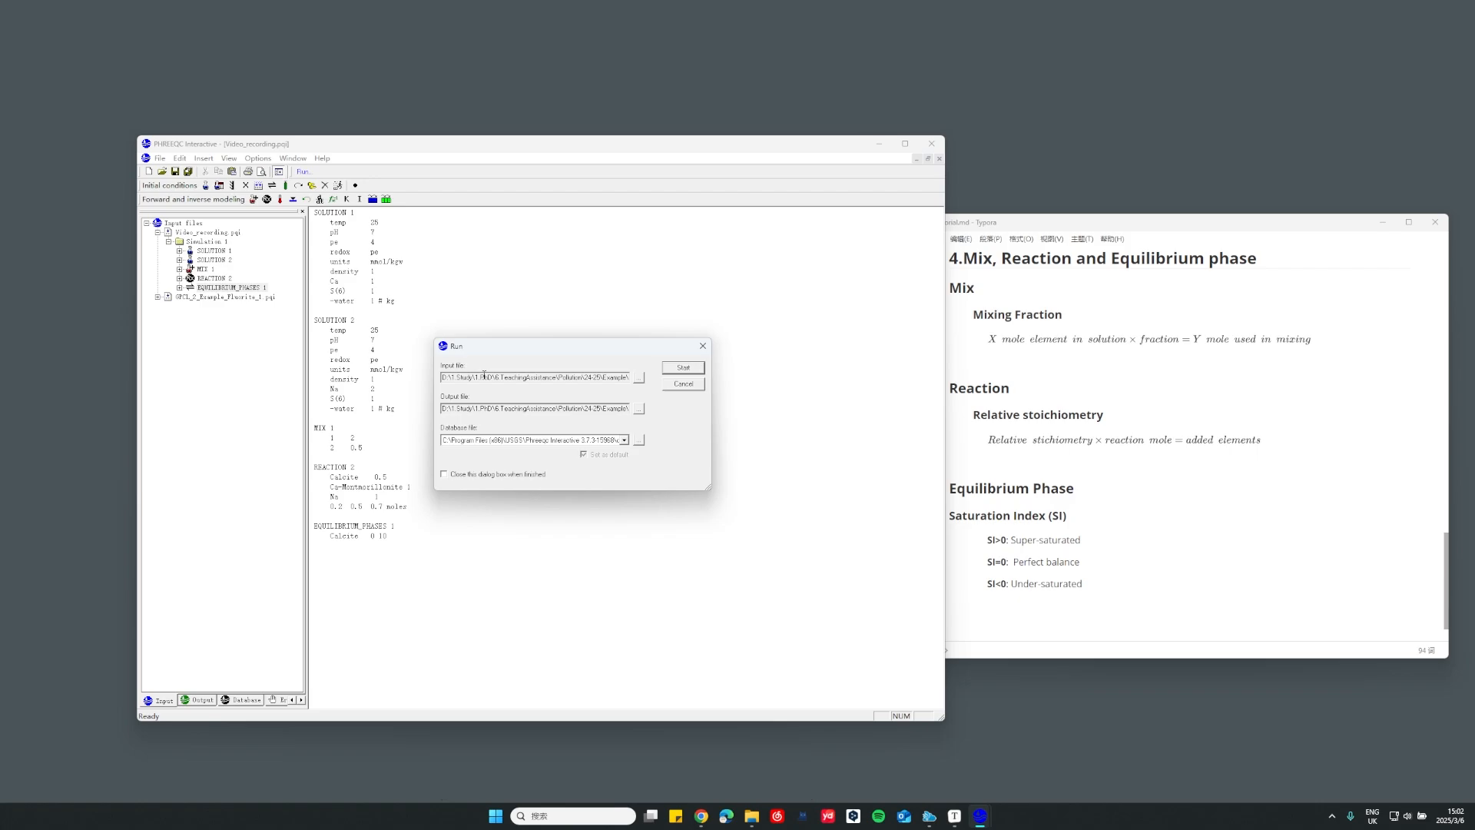
{"action": "left_click", "coordinate": [672, 372]}
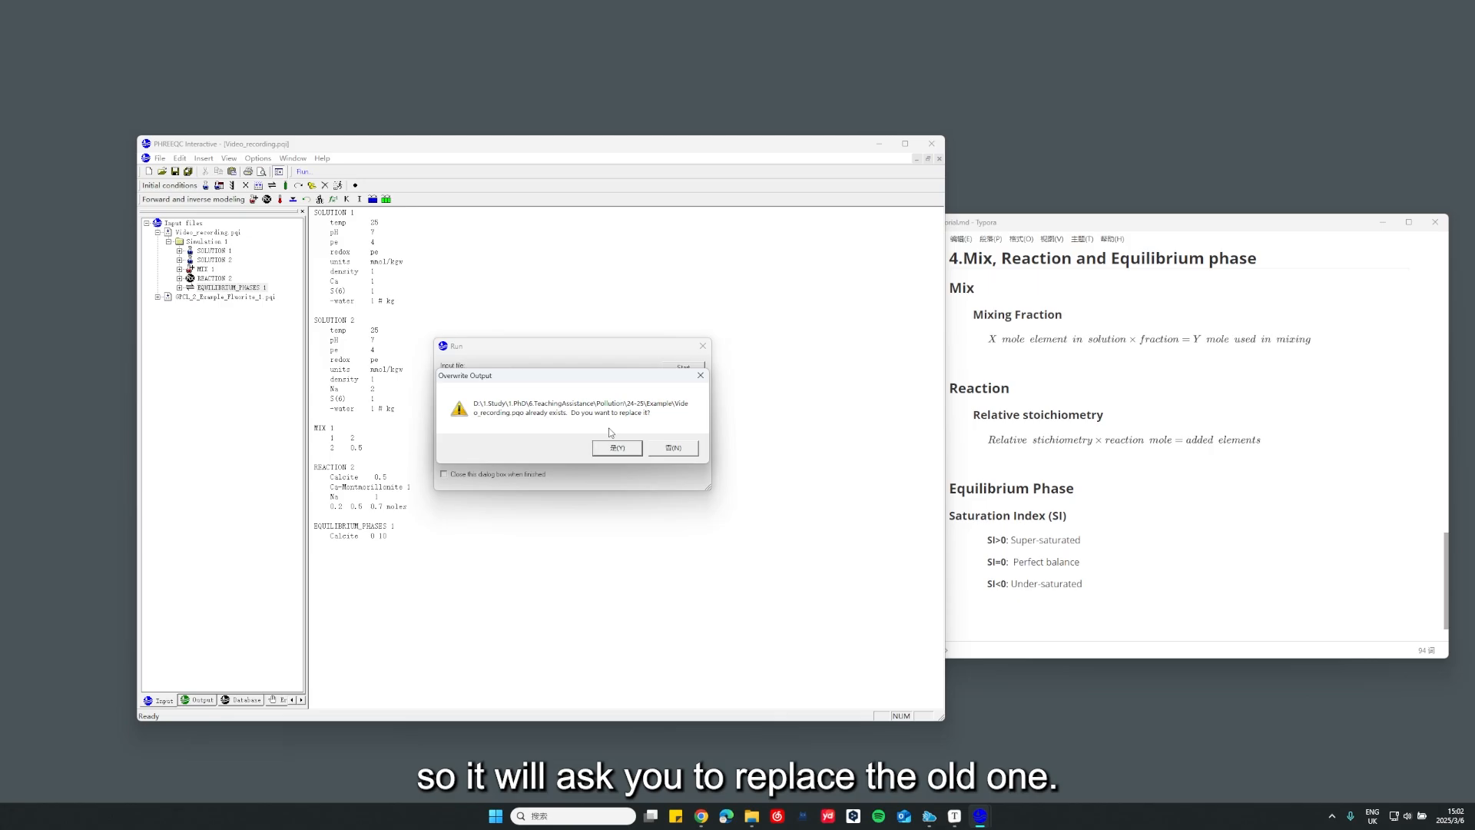
{"action": "left_click", "coordinate": [619, 447]}
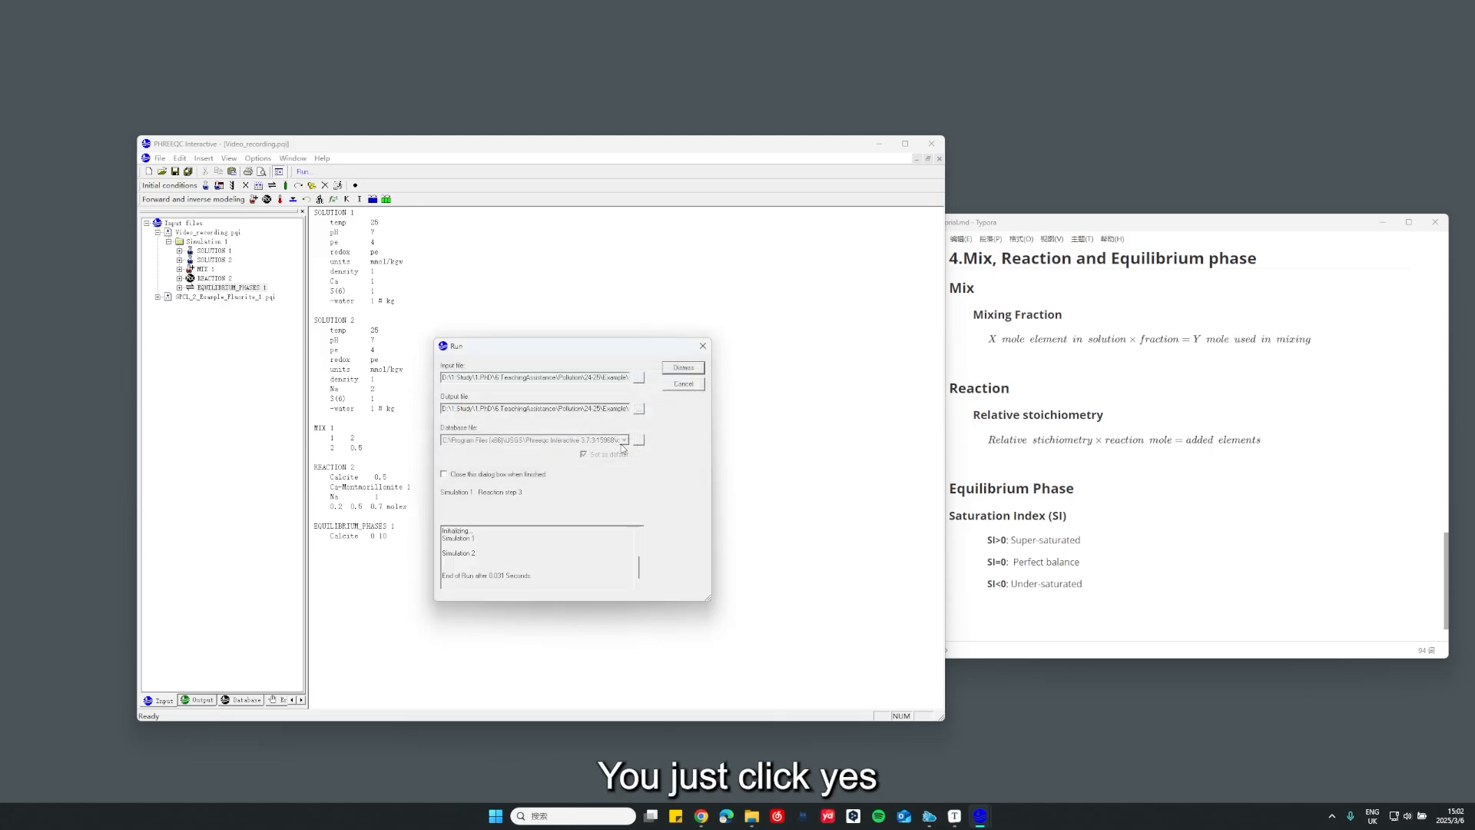
Close the completed run to show its output, and return to the input file with the cursor below the EQUILIBRIUM_PHASES 1 block
{"action": "left_click", "coordinate": [684, 368]}
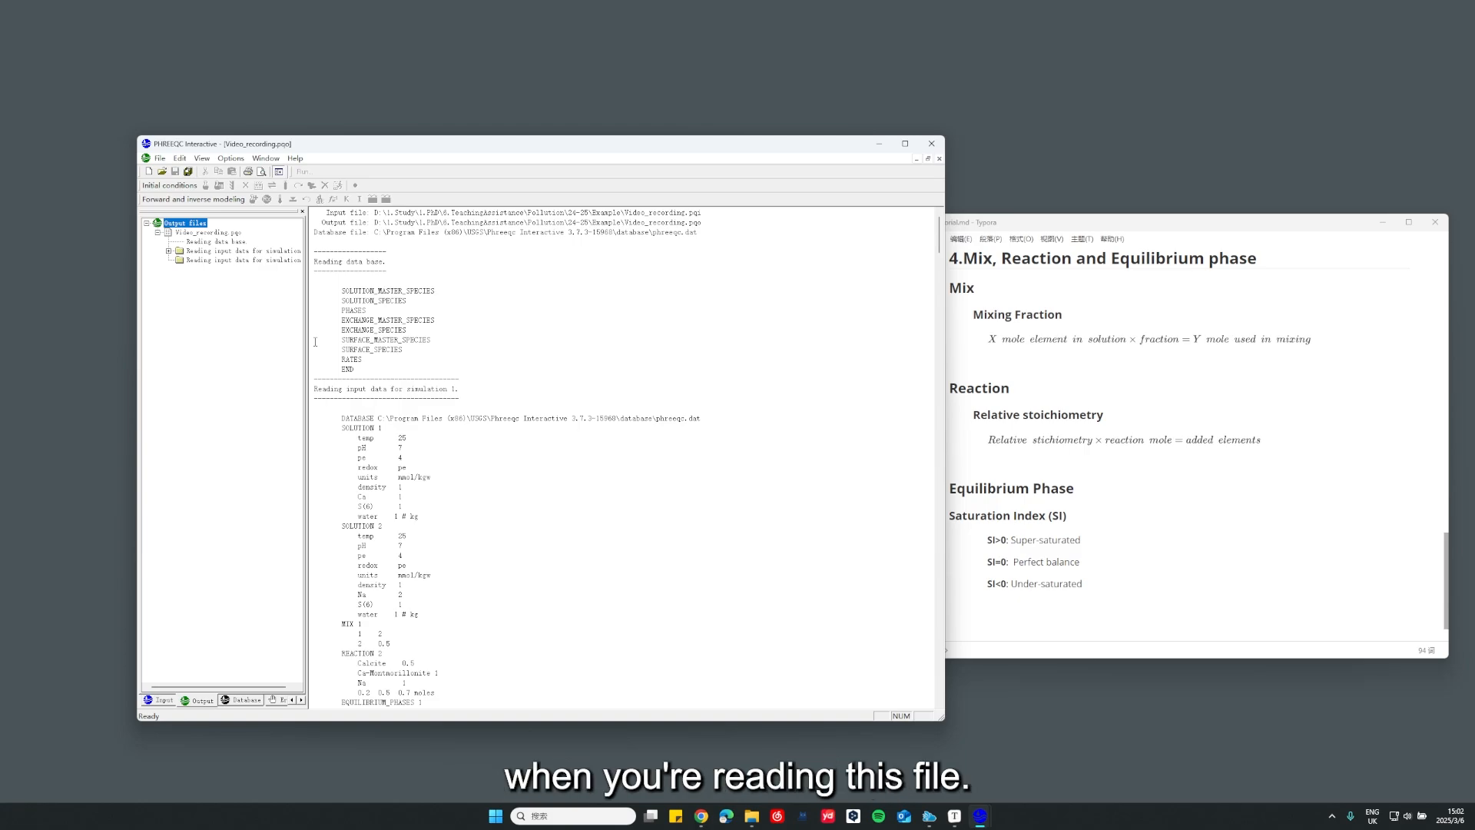
{"action": "left_click", "coordinate": [170, 696]}
{"action": "left_click", "coordinate": [477, 543]}
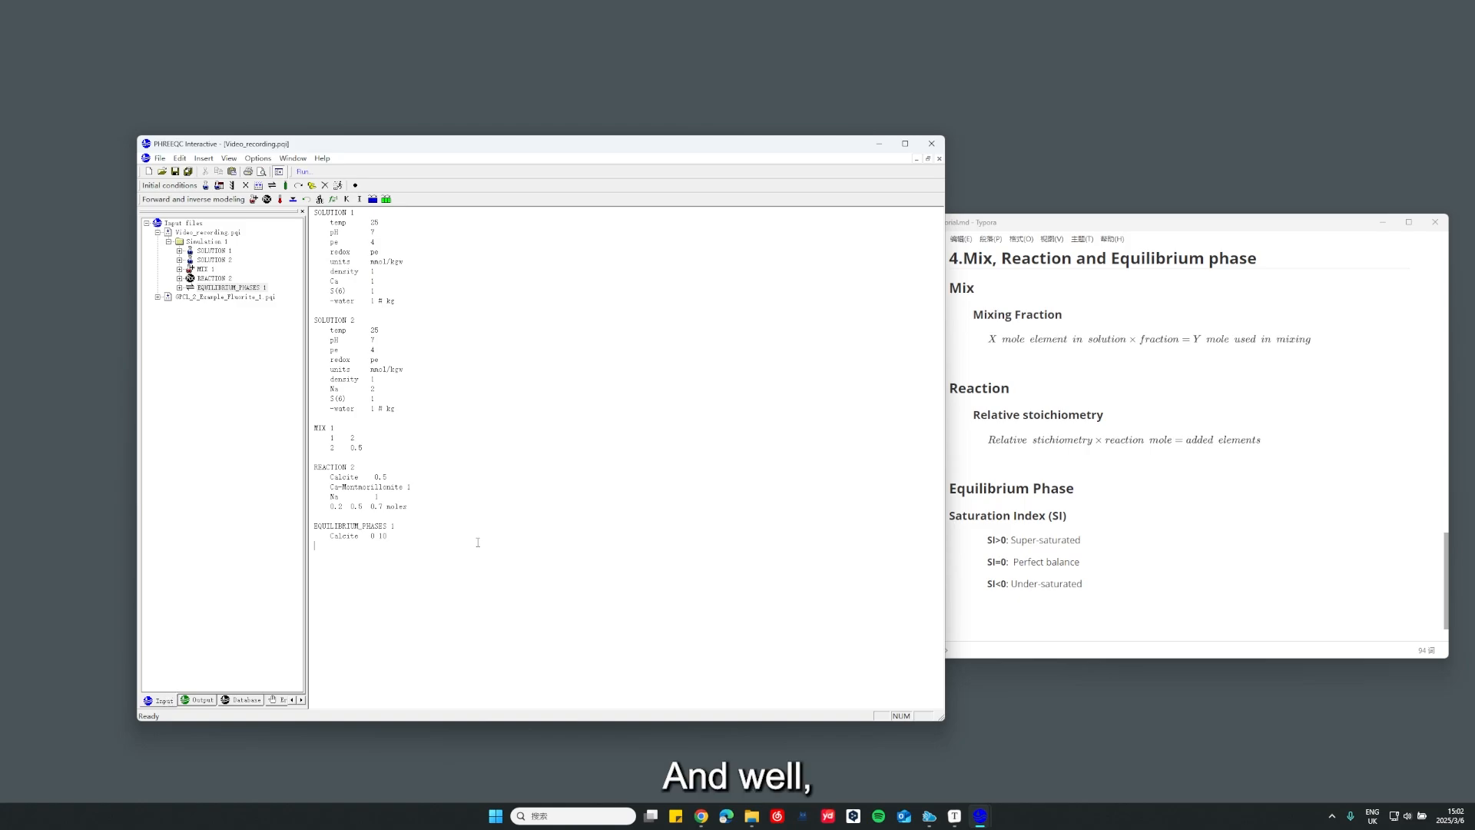